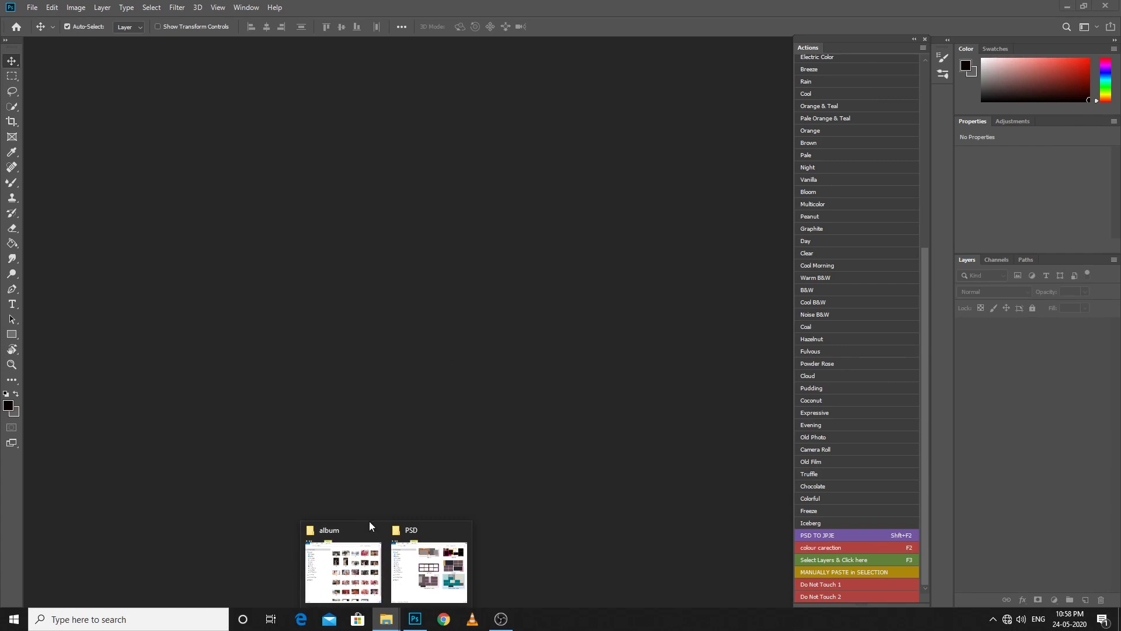
- Open the DMAX LIVEVOL 142 (22) template from the PSD folder in Photoshop
left_click(426, 561)
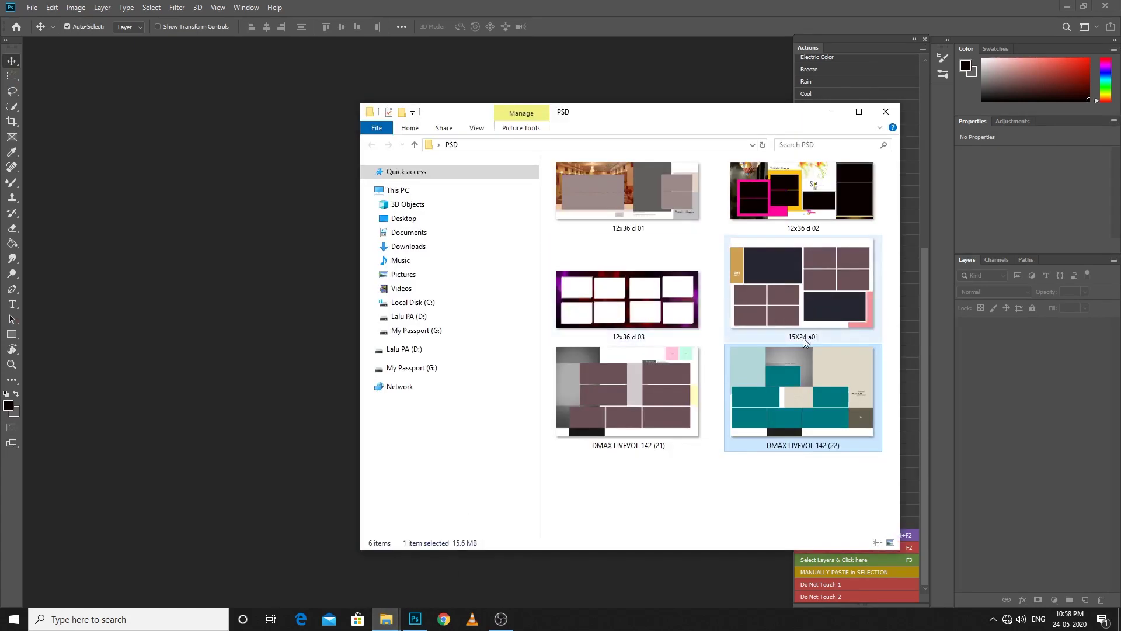
double_click(797, 399)
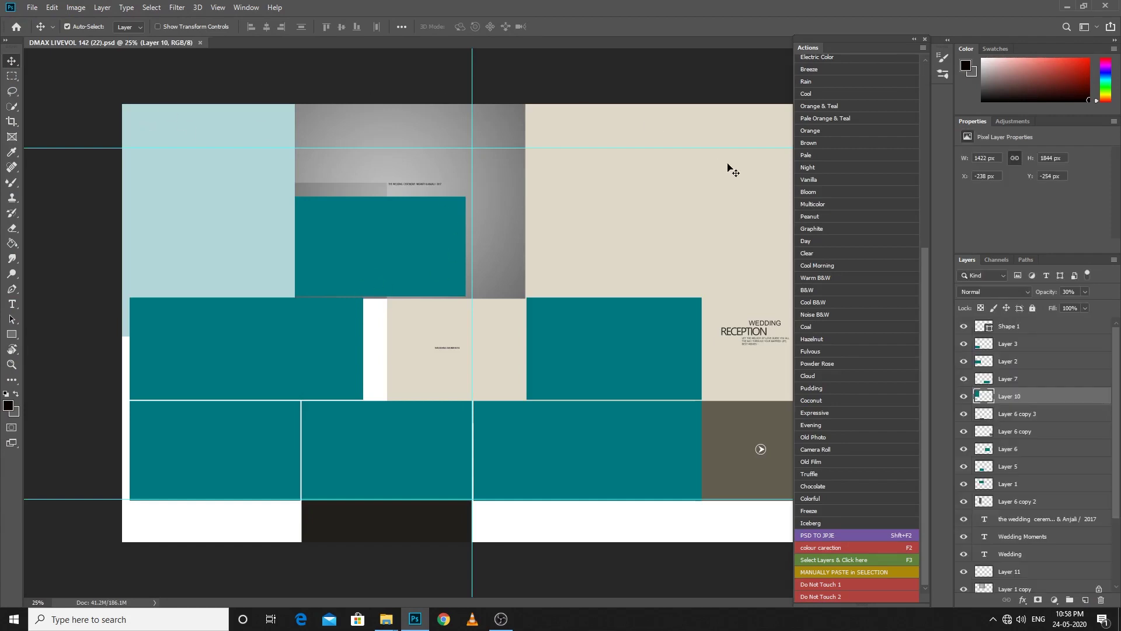
left_click(220, 331)
right_click(246, 339)
right_click(372, 211)
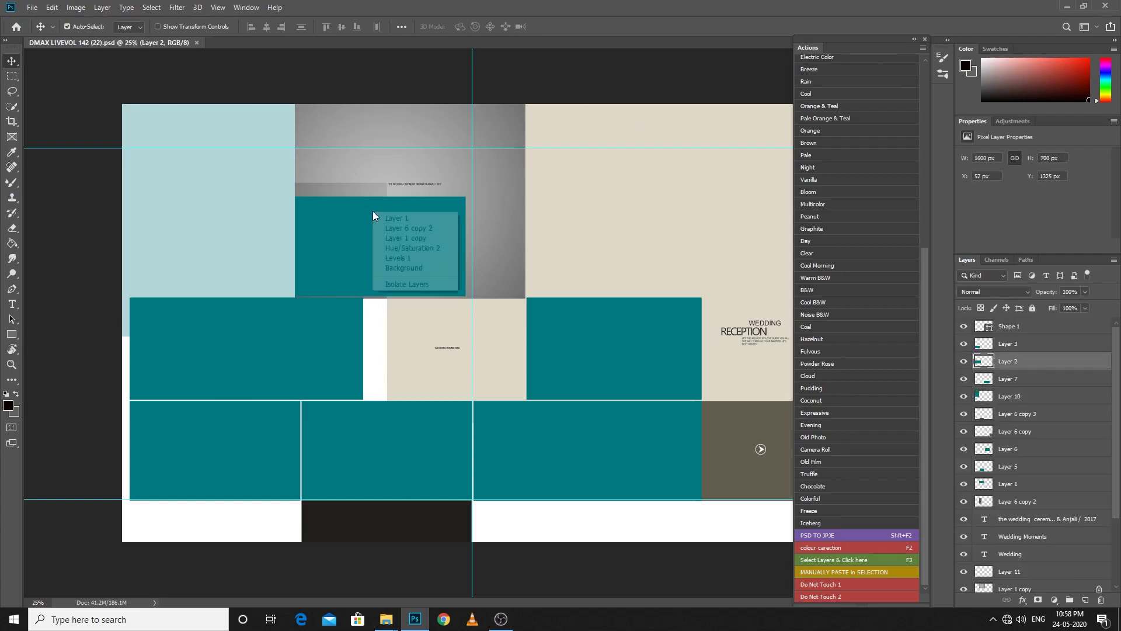
left_click(385, 218)
right_click(557, 326)
left_click(575, 334)
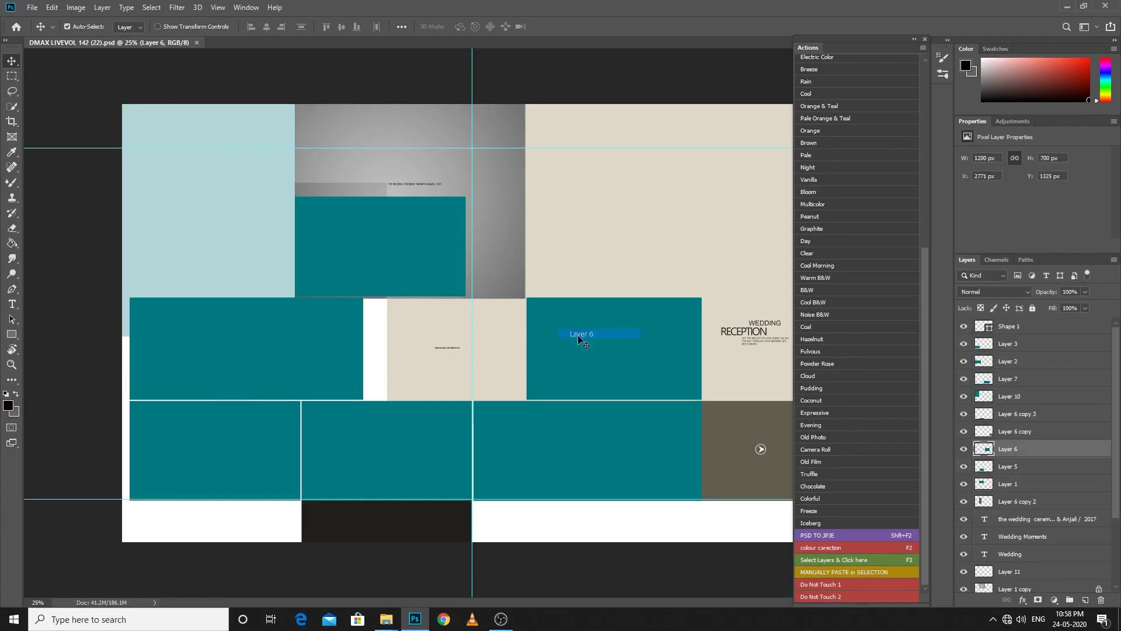
right_click(226, 460)
left_click(234, 465)
right_click(363, 451)
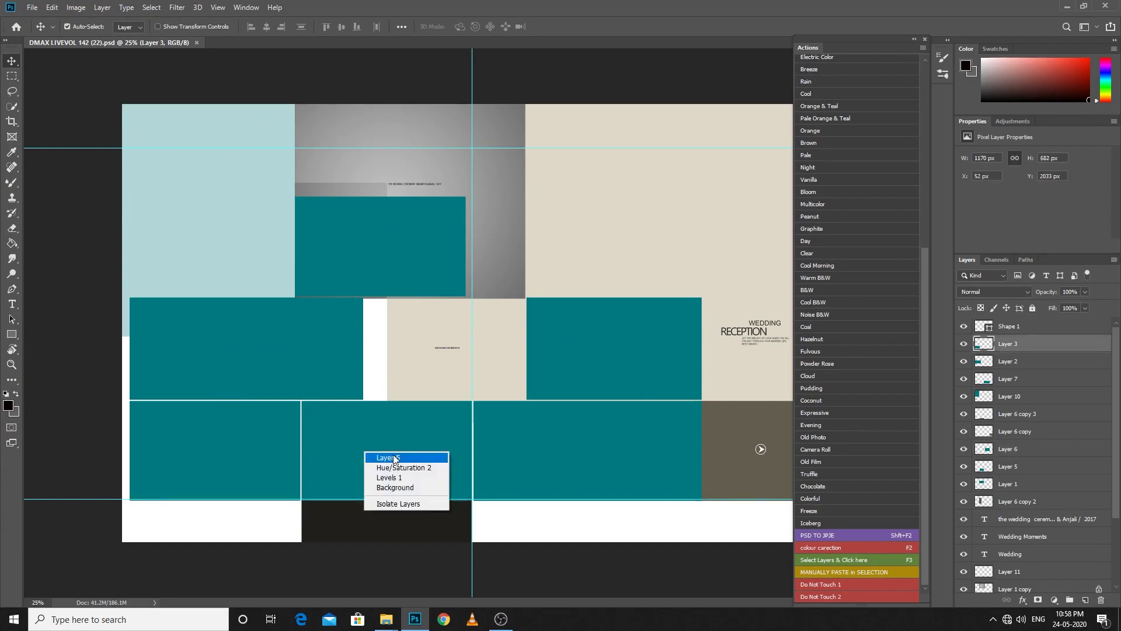
left_click(374, 457)
right_click(589, 459)
left_click(607, 465)
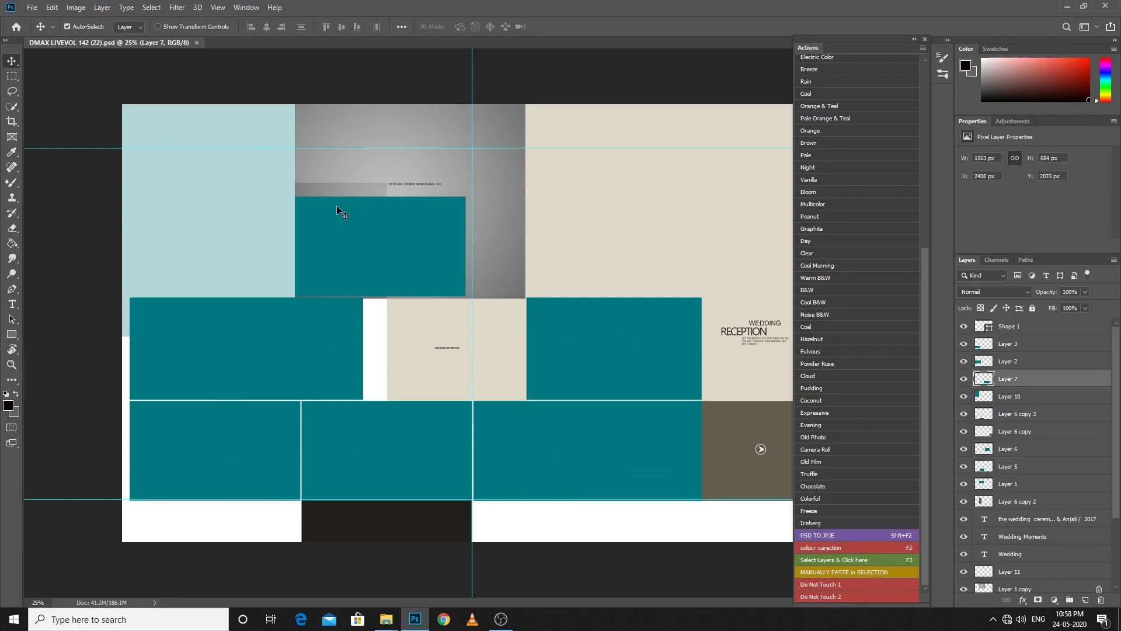
right_click(346, 219)
left_click(376, 219)
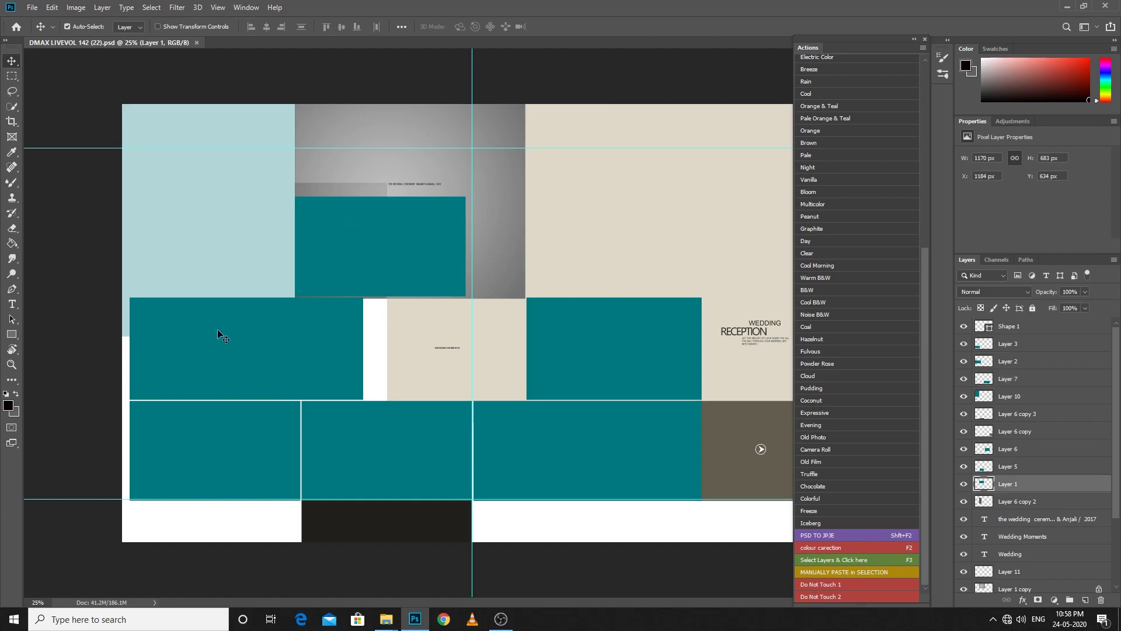
right_click(217, 329)
left_click(253, 338)
right_click(215, 403)
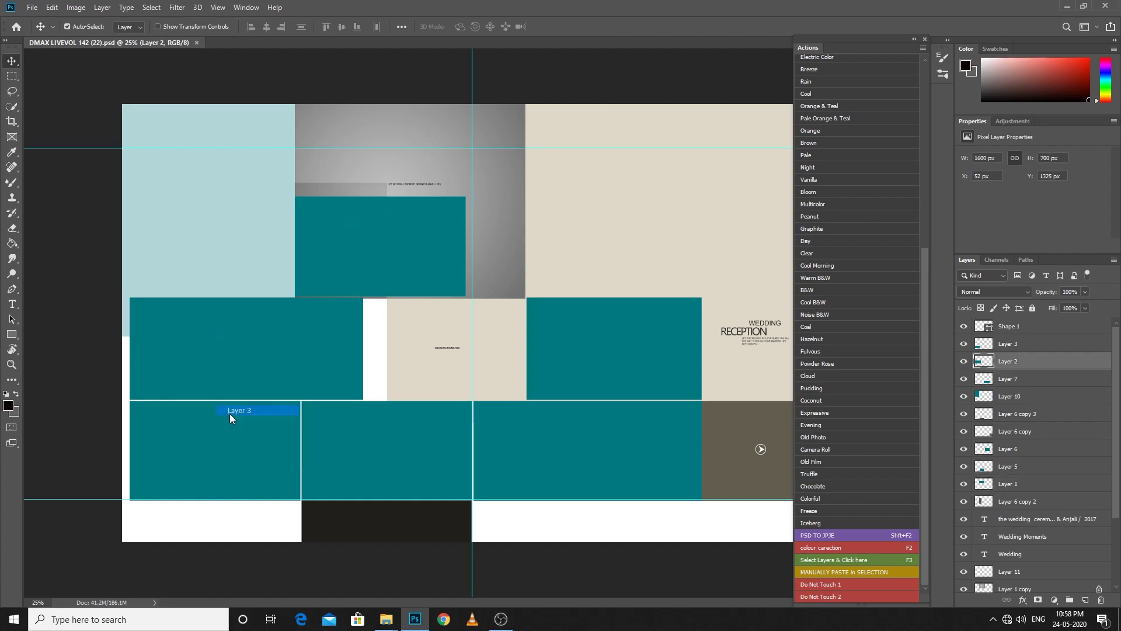
left_click(234, 411)
right_click(394, 435)
key("Escape")
right_click(531, 436)
left_click(550, 443)
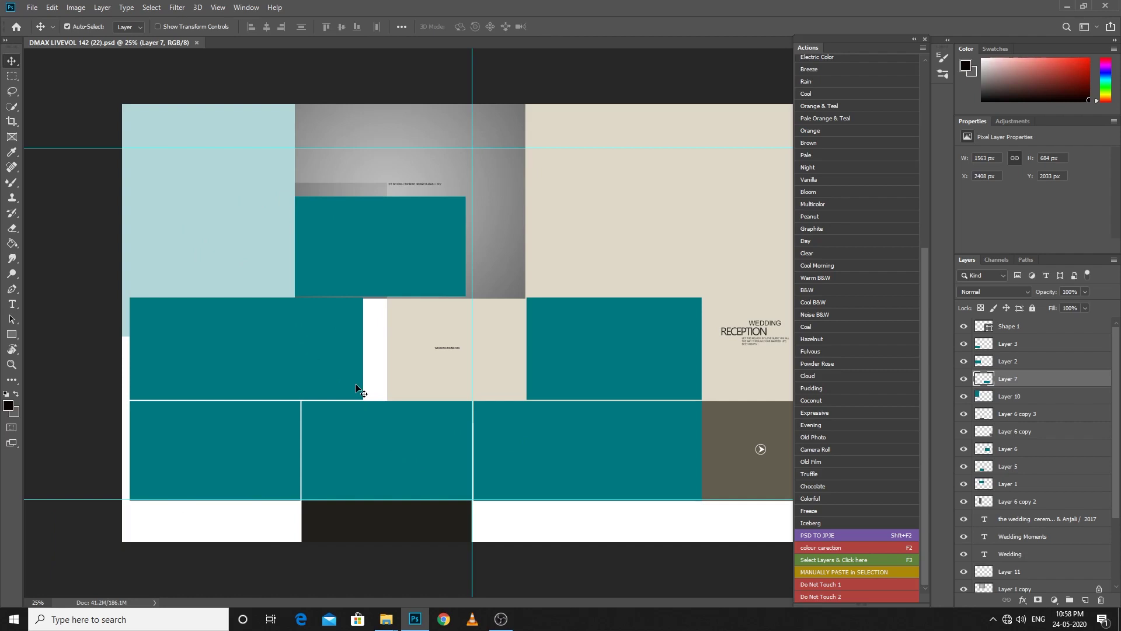
mouse_move(386, 619)
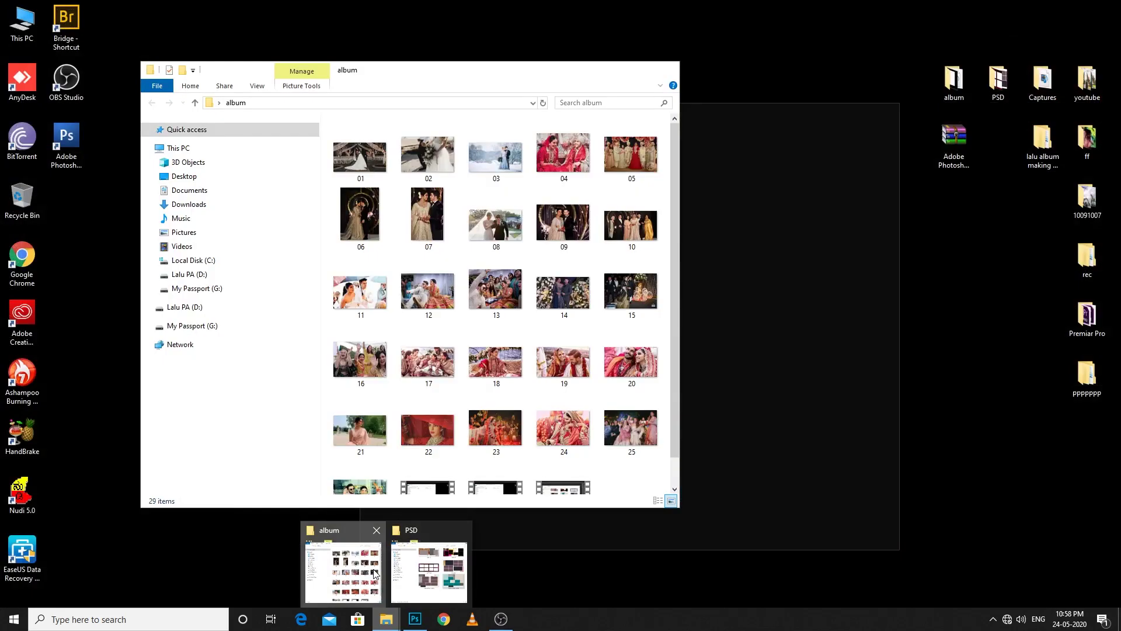
left_click(373, 572)
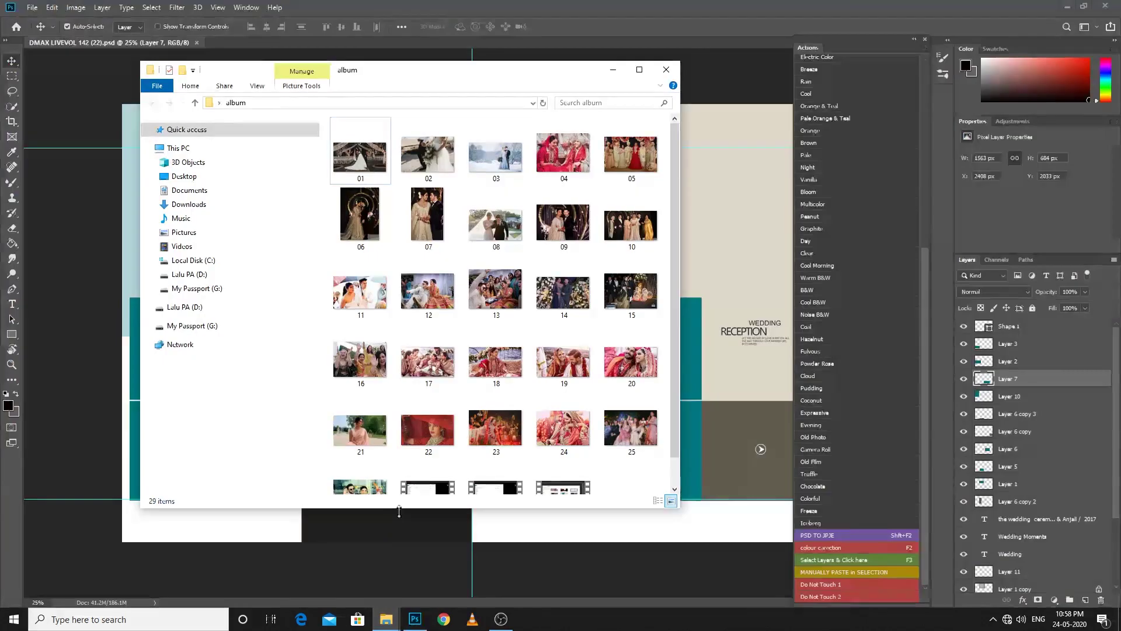
scroll(506, 303, "down", 2)
scroll(520, 275, "up", 2)
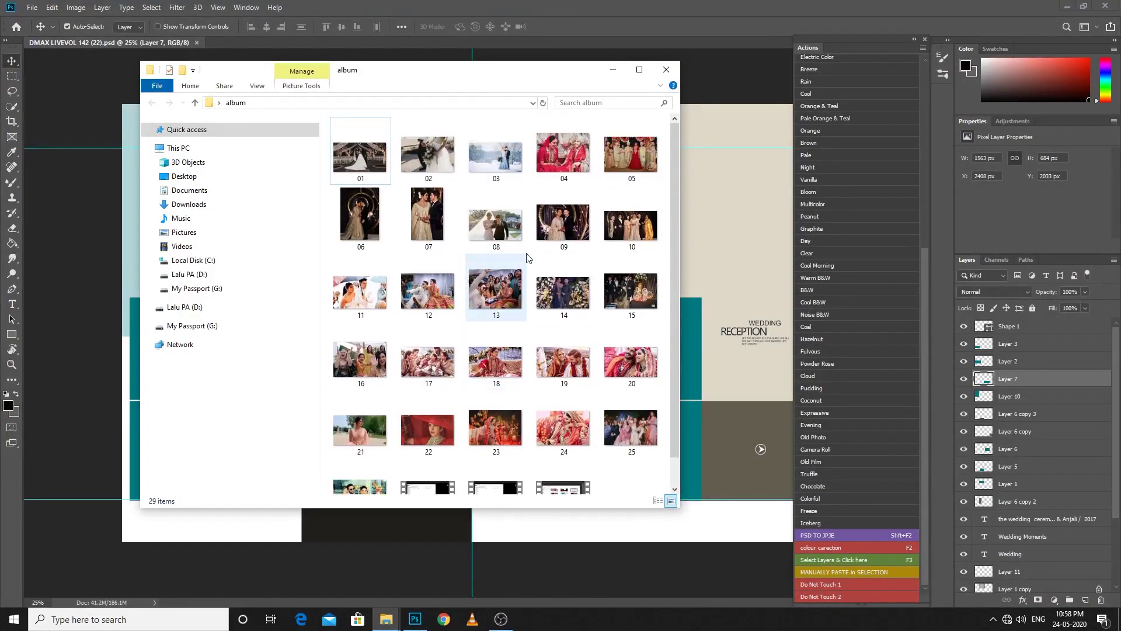
left_click(613, 70)
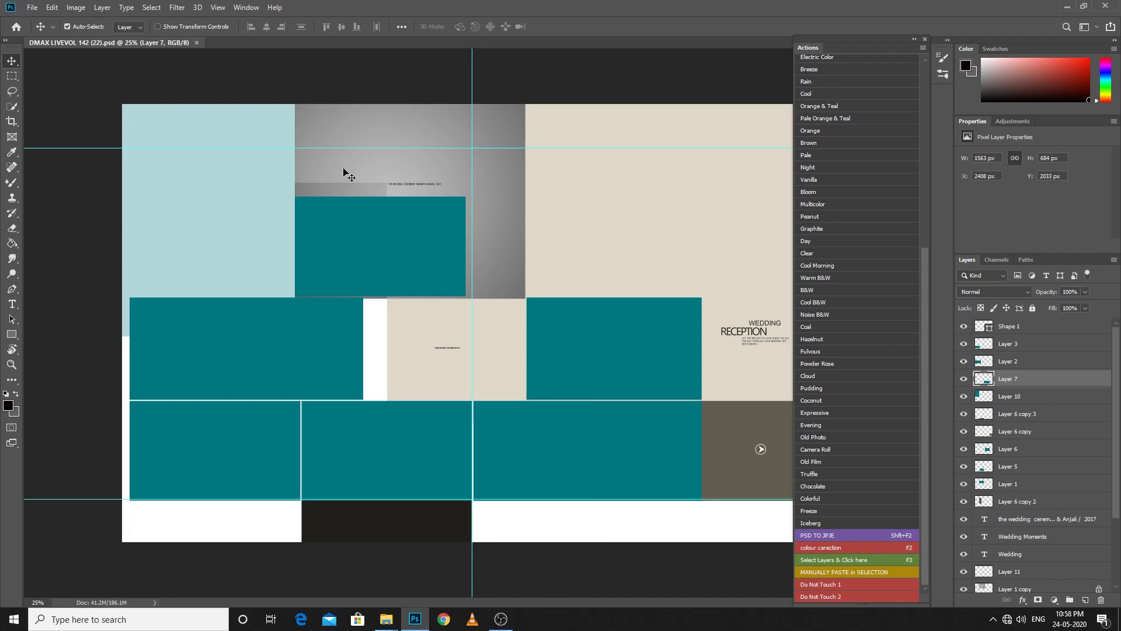
mouse_move(385, 619)
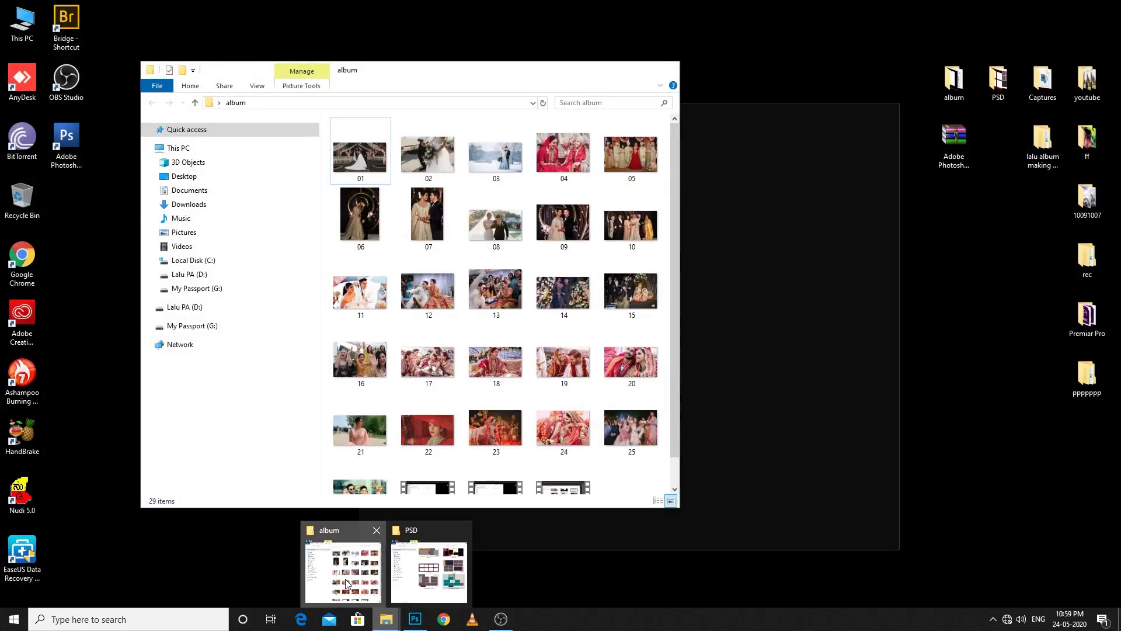
left_click(347, 584)
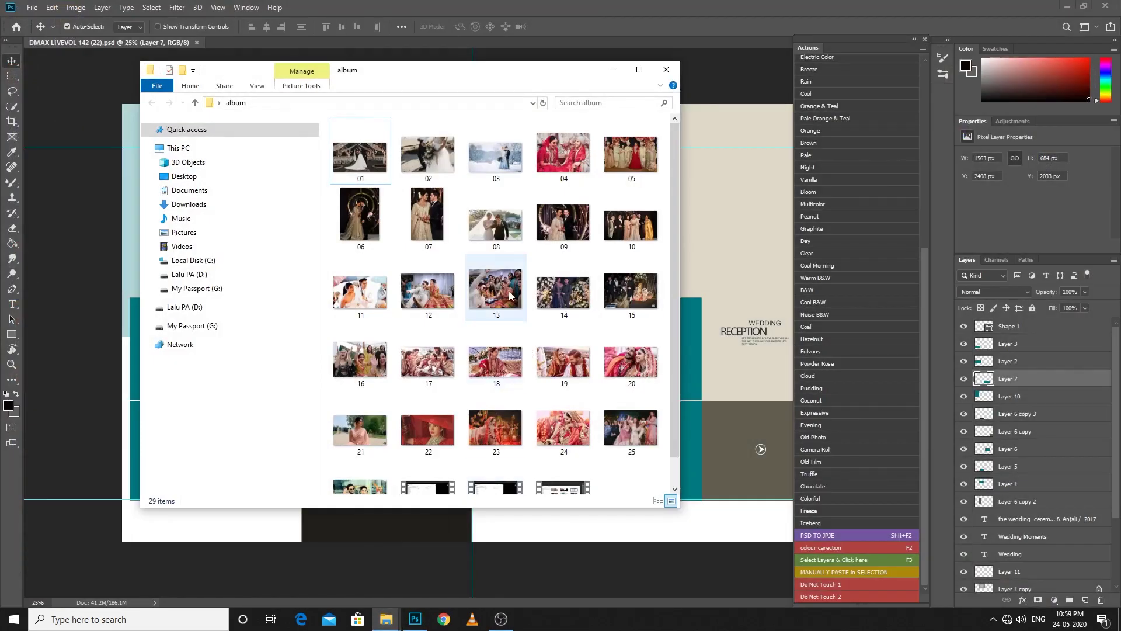
left_click(612, 69)
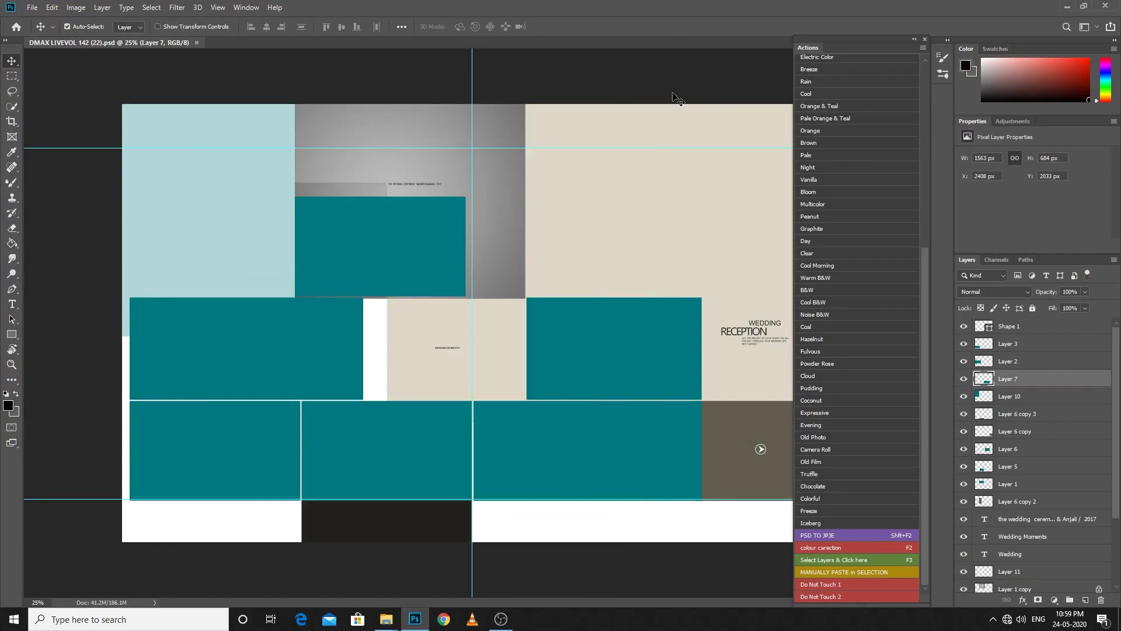
left_click(1067, 8)
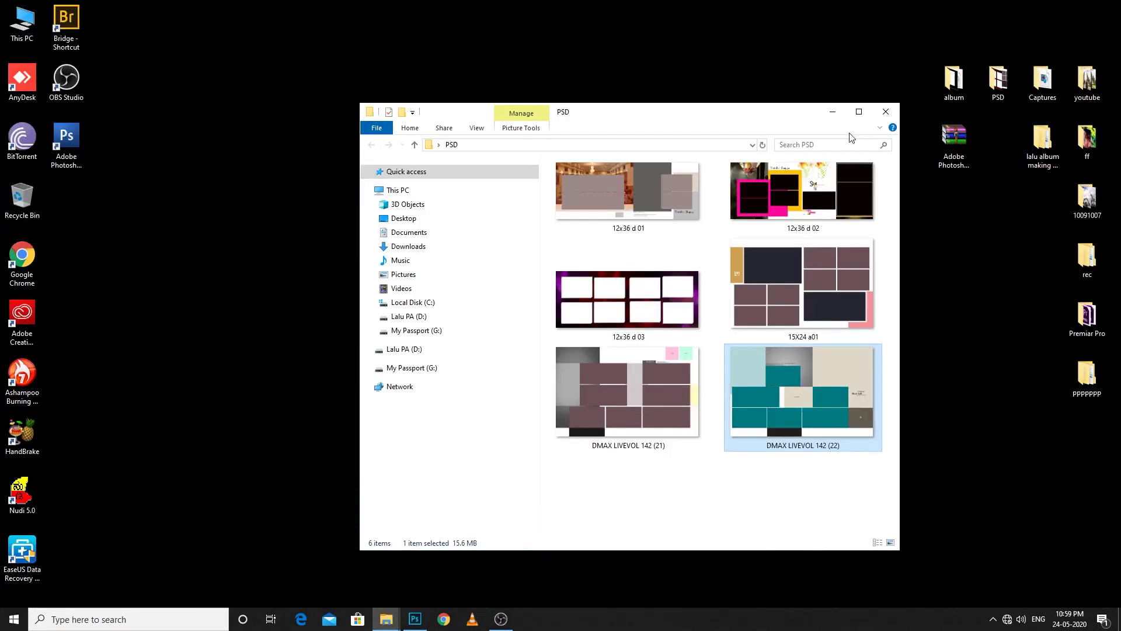
left_click(415, 620)
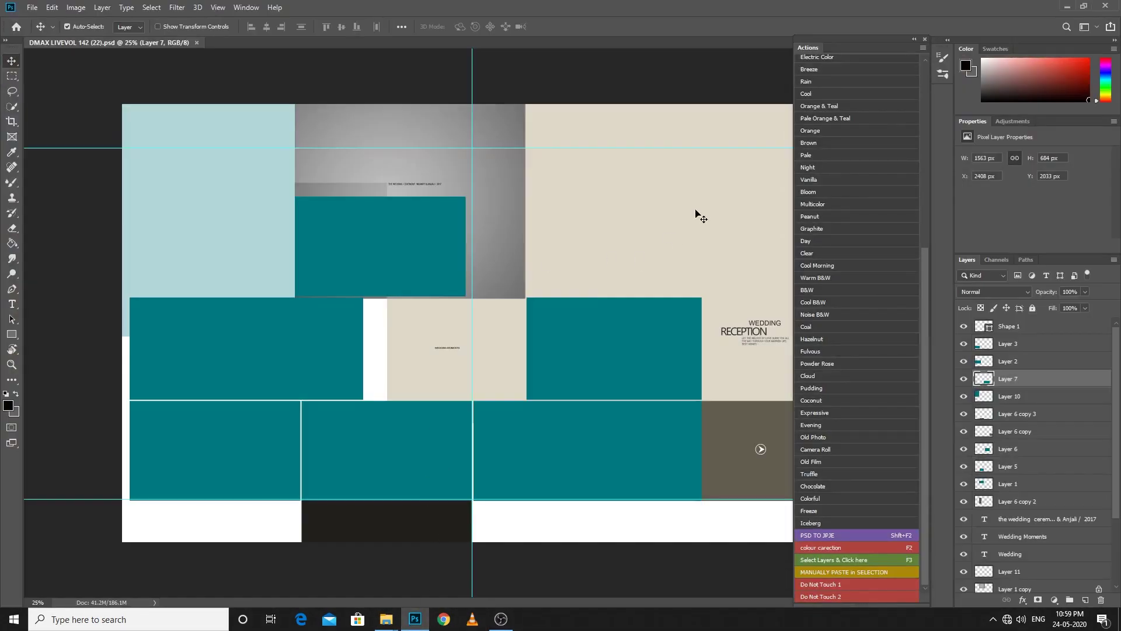
- Nudge the Actions panel lower and select Layer 2 under the teal box
left_click(334, 72)
mouse_move(836, 38)
left_mouse_down()
mouse_move(808, 90)
mouse_move(837, 44)
left_mouse_up()
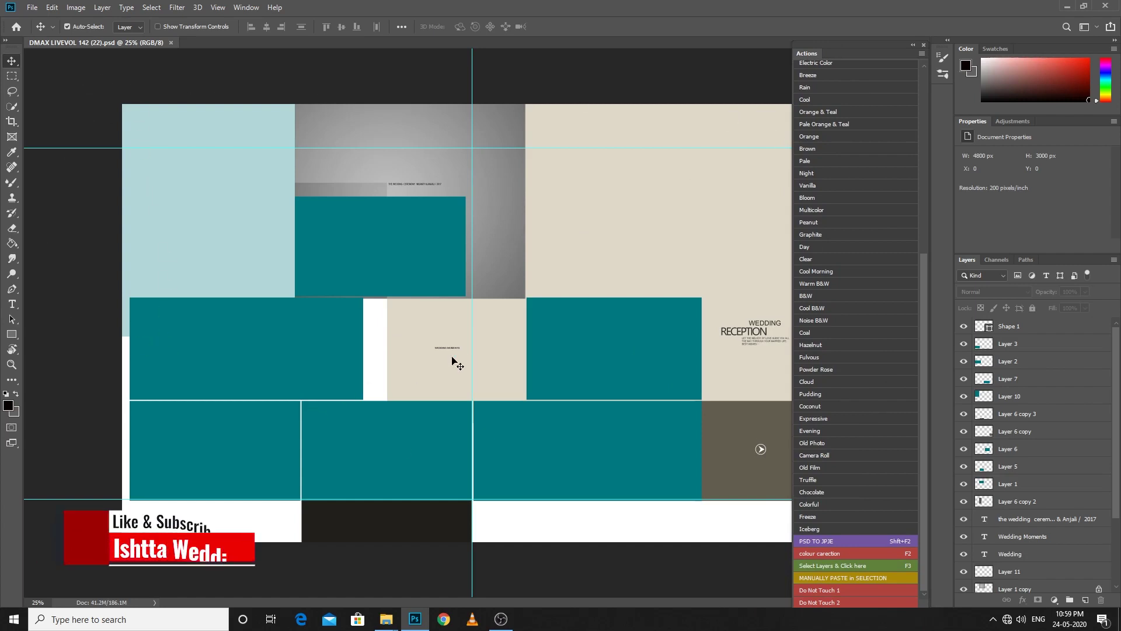
left_click(379, 238)
right_click(379, 239)
left_click(398, 247)
right_click(296, 331)
left_click(318, 337)
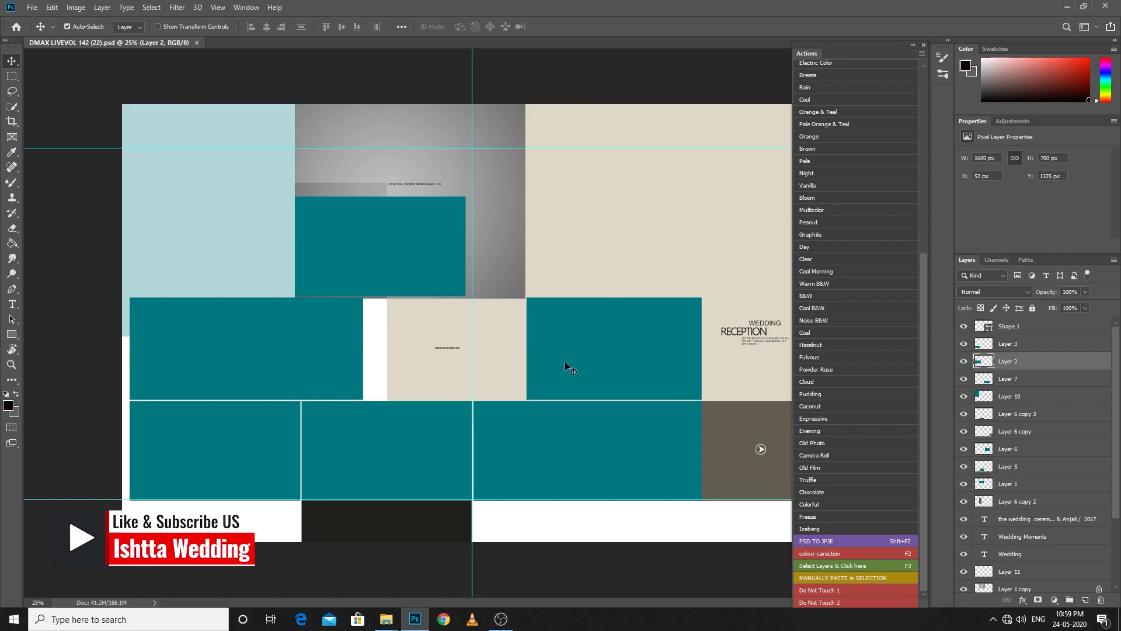
- Move the Actions panel further right and run the photo-placement action on the teal box layer
left_click(913, 45)
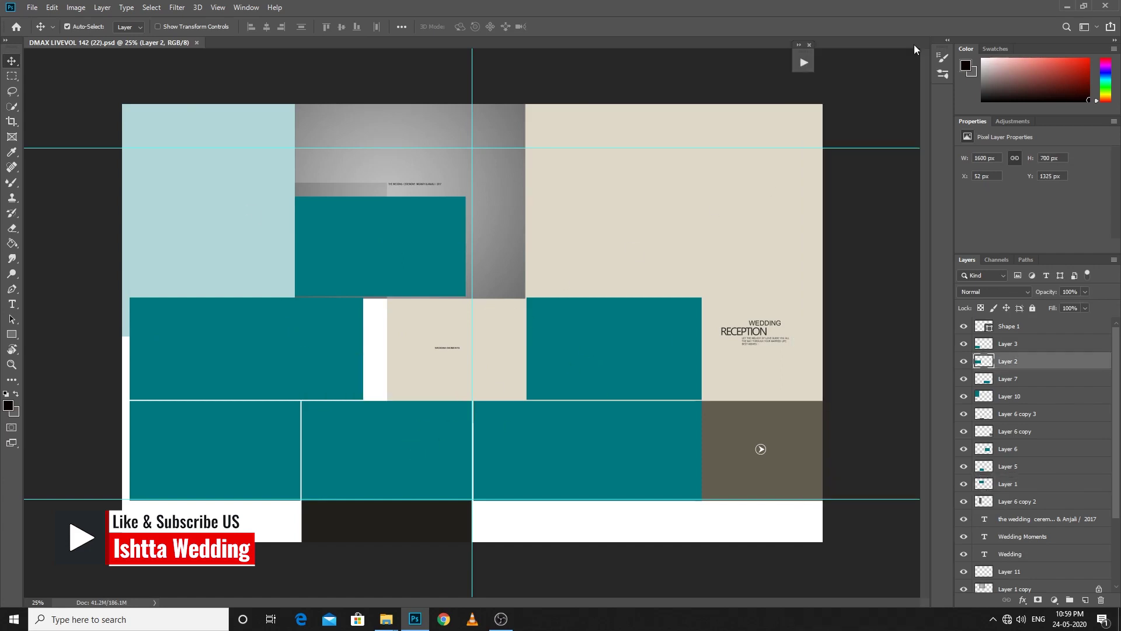
left_click(800, 45)
mouse_move(836, 44)
left_mouse_down()
mouse_move(881, 44)
mouse_move(862, 26)
left_mouse_up()
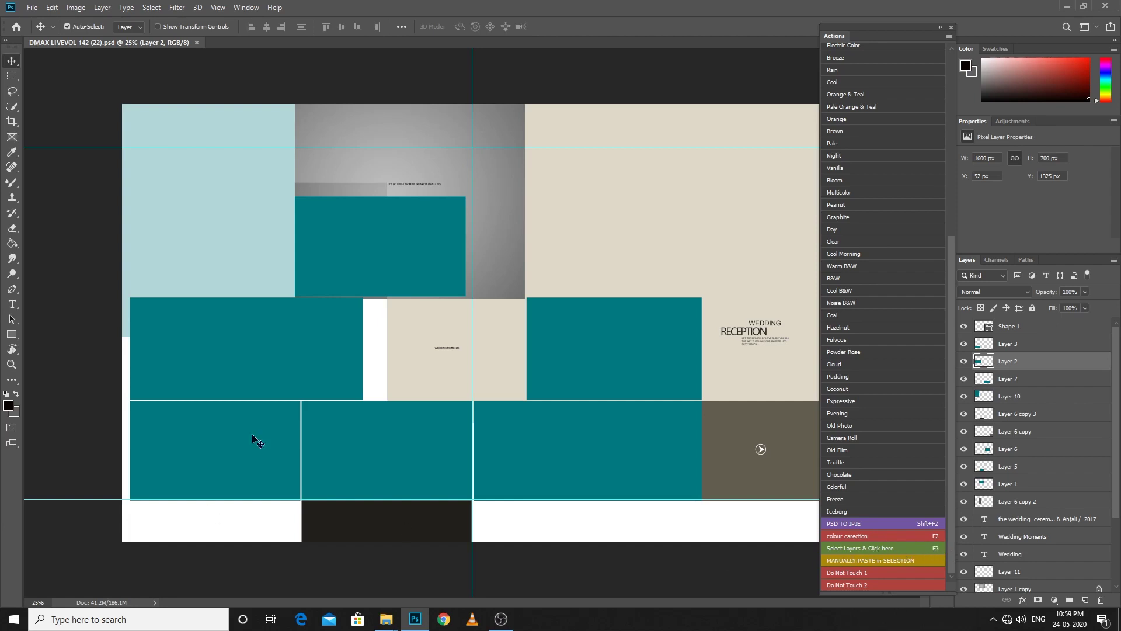
right_click(255, 345)
left_click(269, 349)
left_click(912, 547)
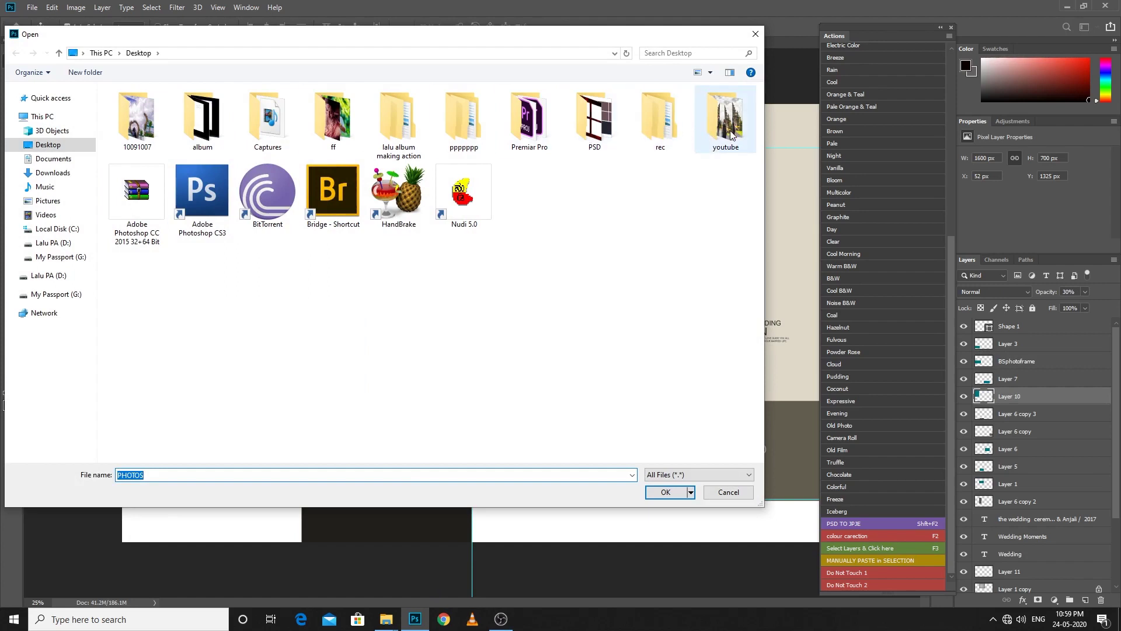
- Place photo 01 from the Desktop album folder into the left teal box
double_click(202, 120)
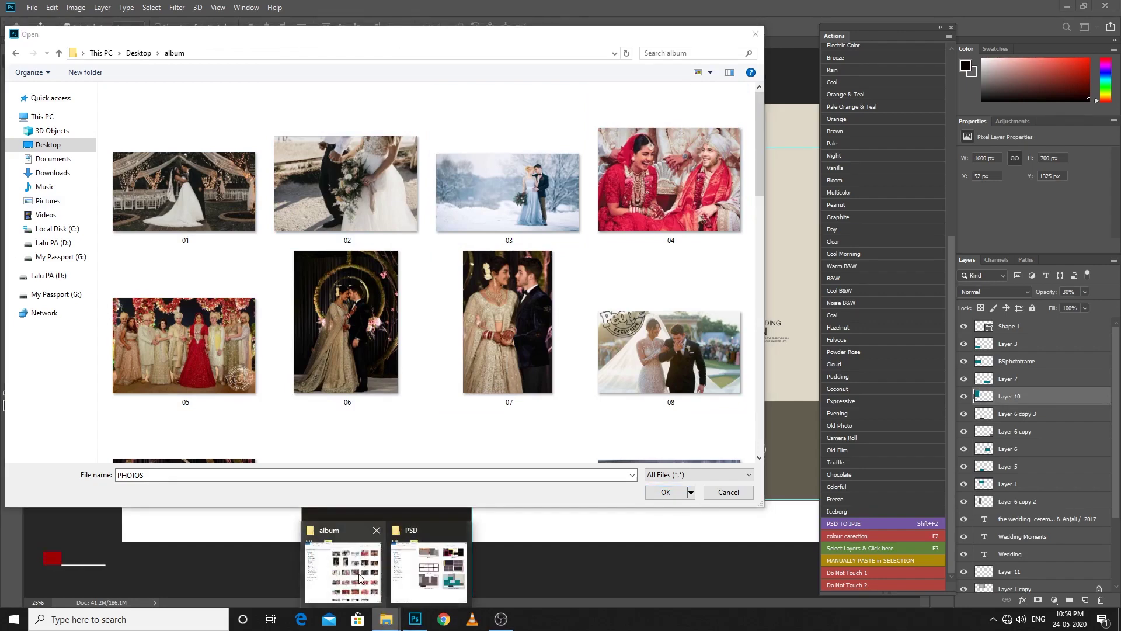
left_click(345, 564)
left_click(638, 68)
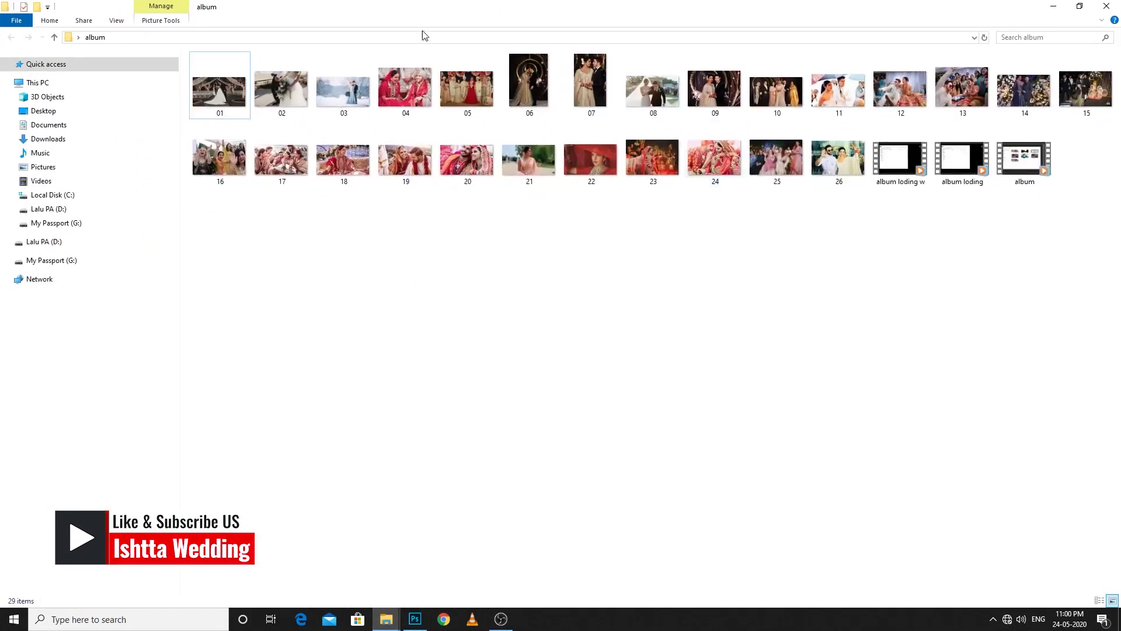
left_click(1080, 7)
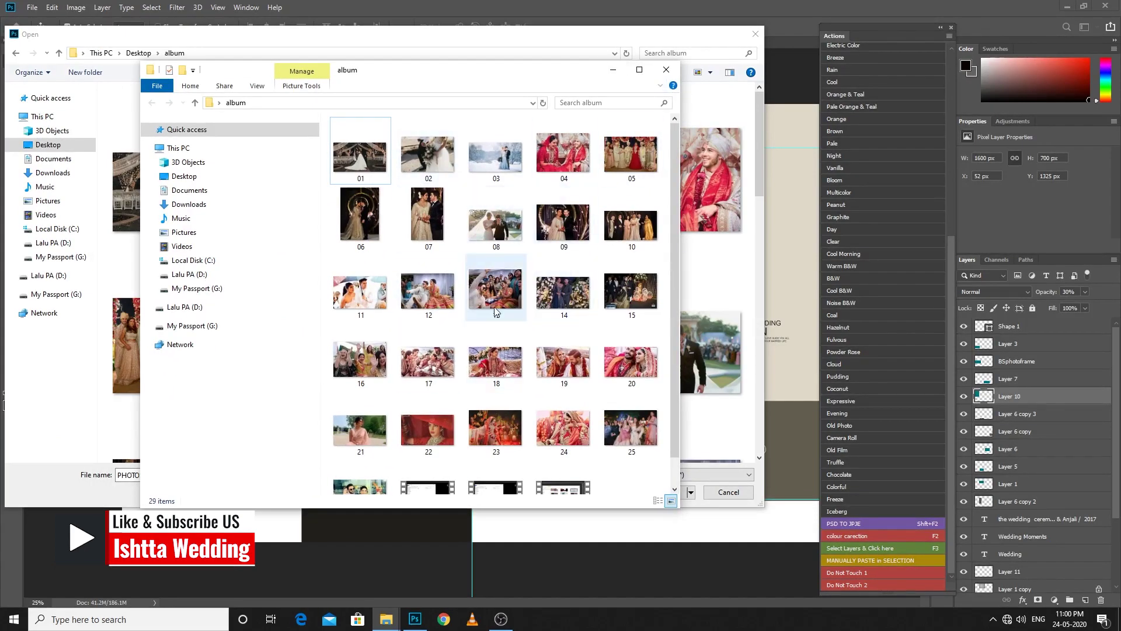
left_click(618, 72)
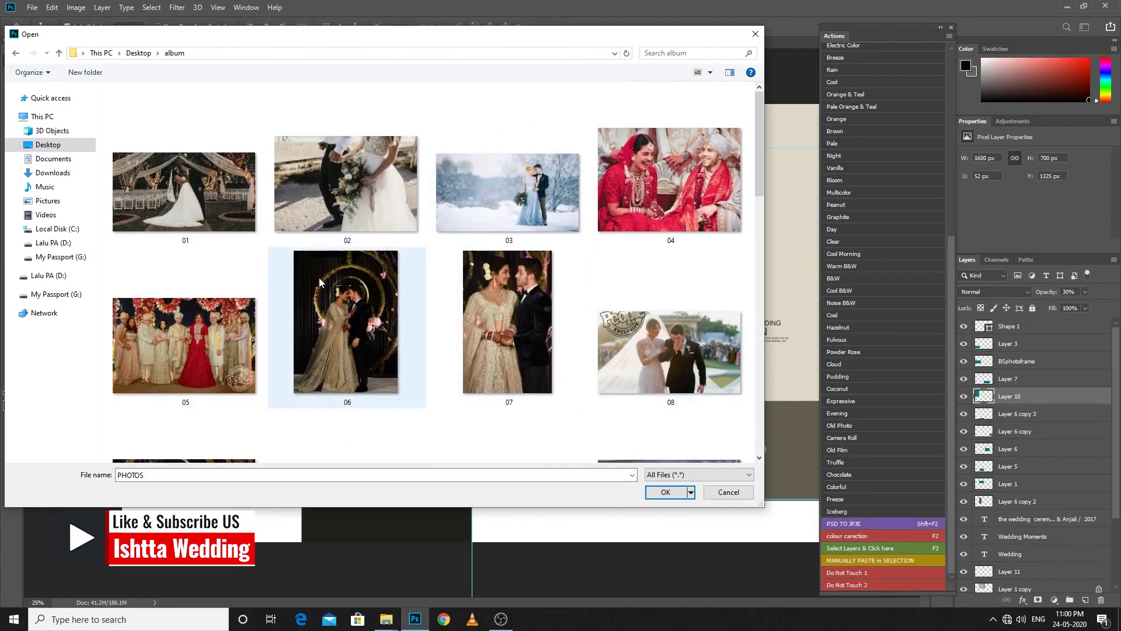
left_click(184, 187)
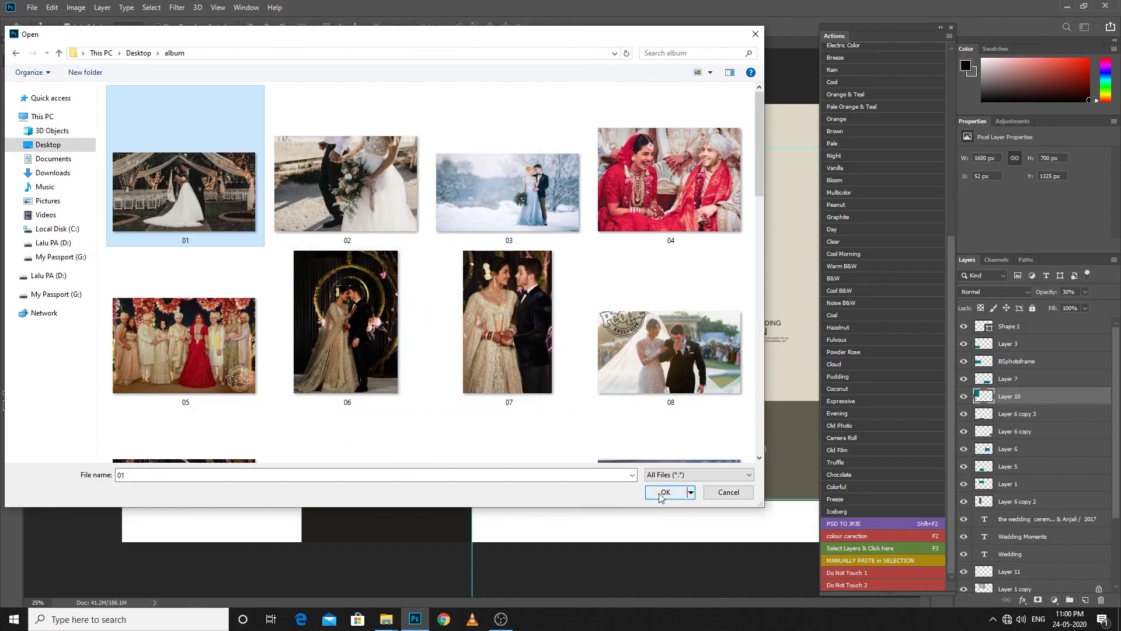
left_click(662, 494)
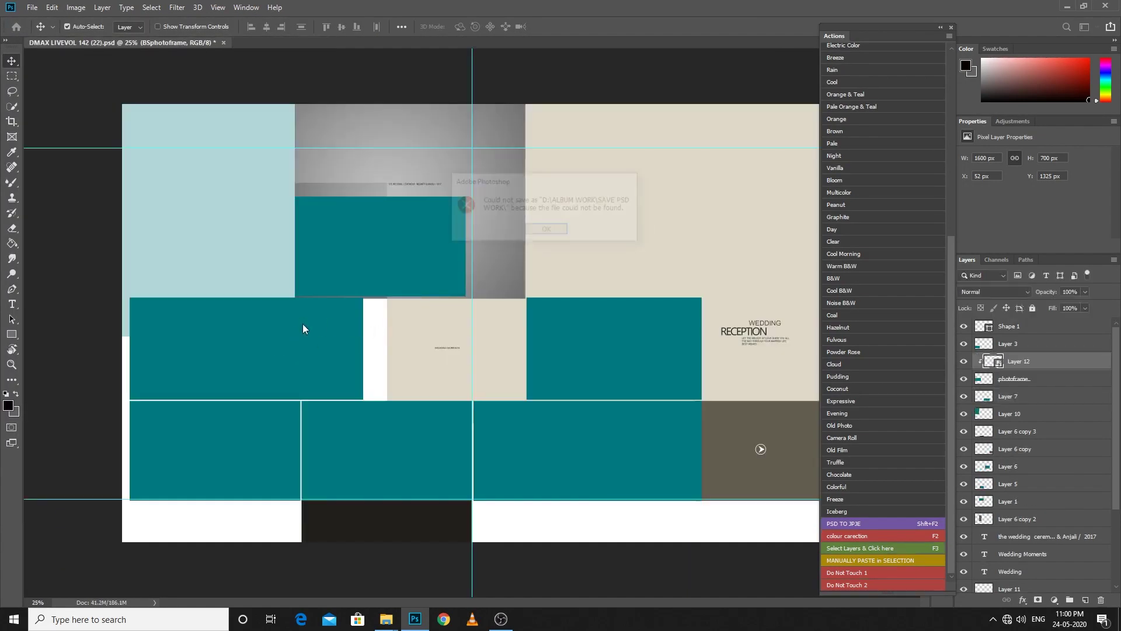
left_click(549, 228)
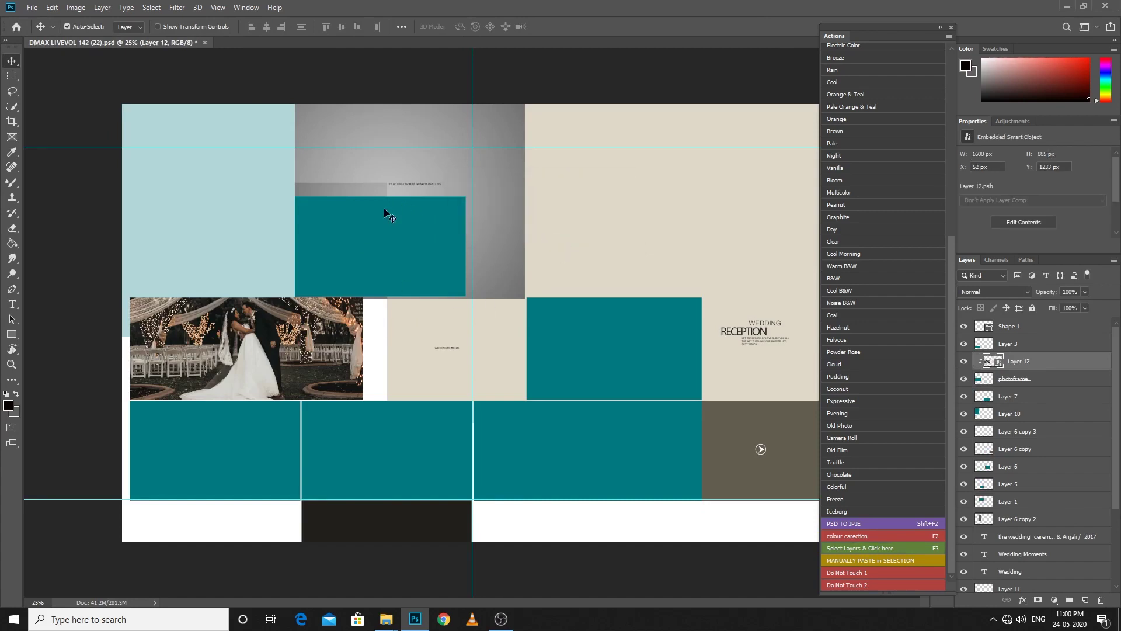
- Select Layer 1, the frame layer under the upper teal box
right_click(369, 221)
left_click(344, 242)
right_click(338, 241)
left_click(313, 224)
right_click(344, 221)
left_click(354, 227)
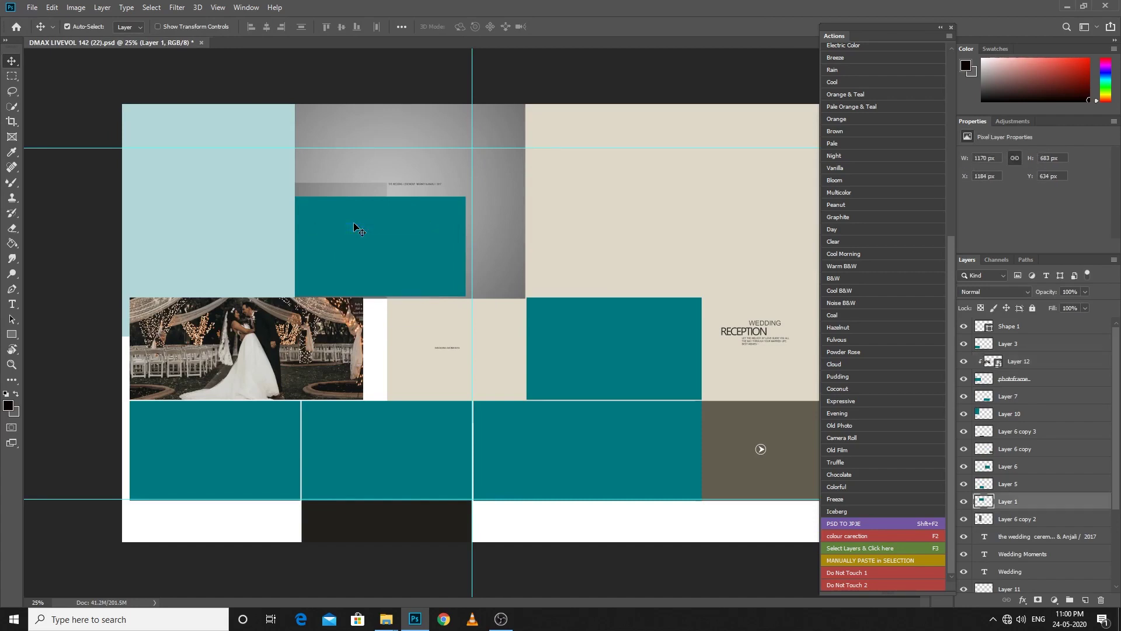
right_click(384, 236)
left_click(392, 243)
right_click(381, 239)
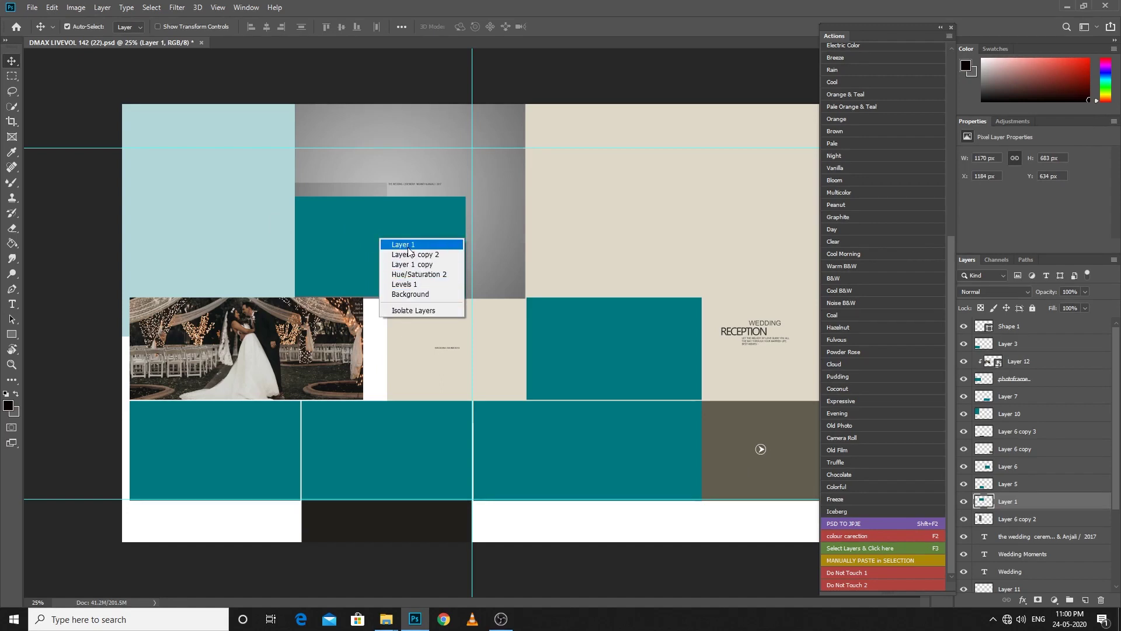
left_click(408, 245)
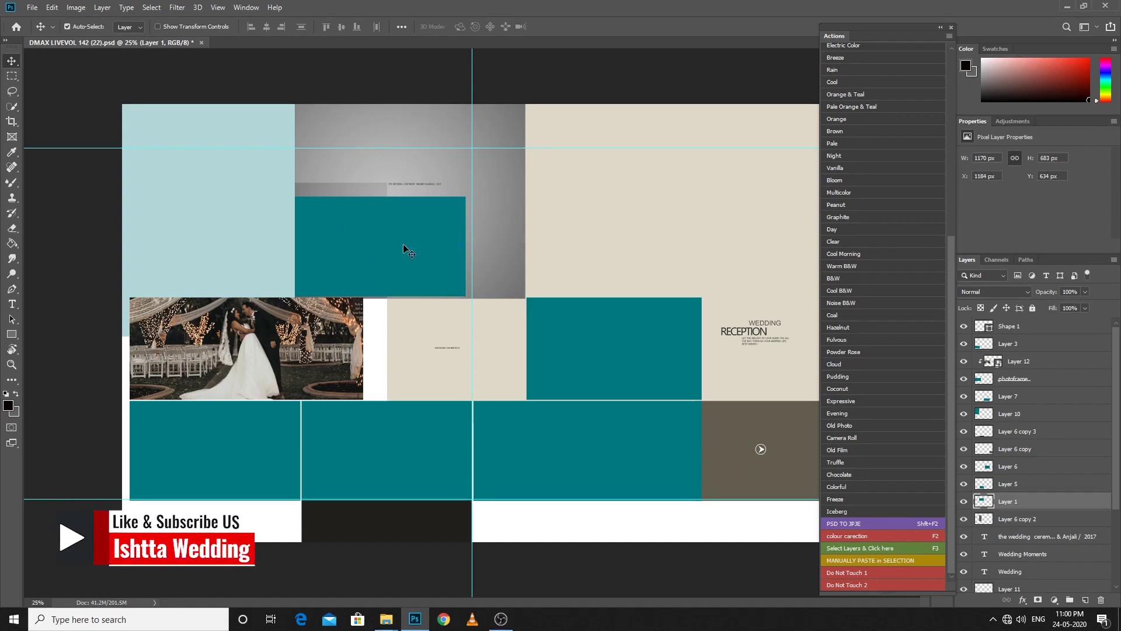
- Fill the upper teal box with photo 04 using the photo-frame action
left_click(884, 545)
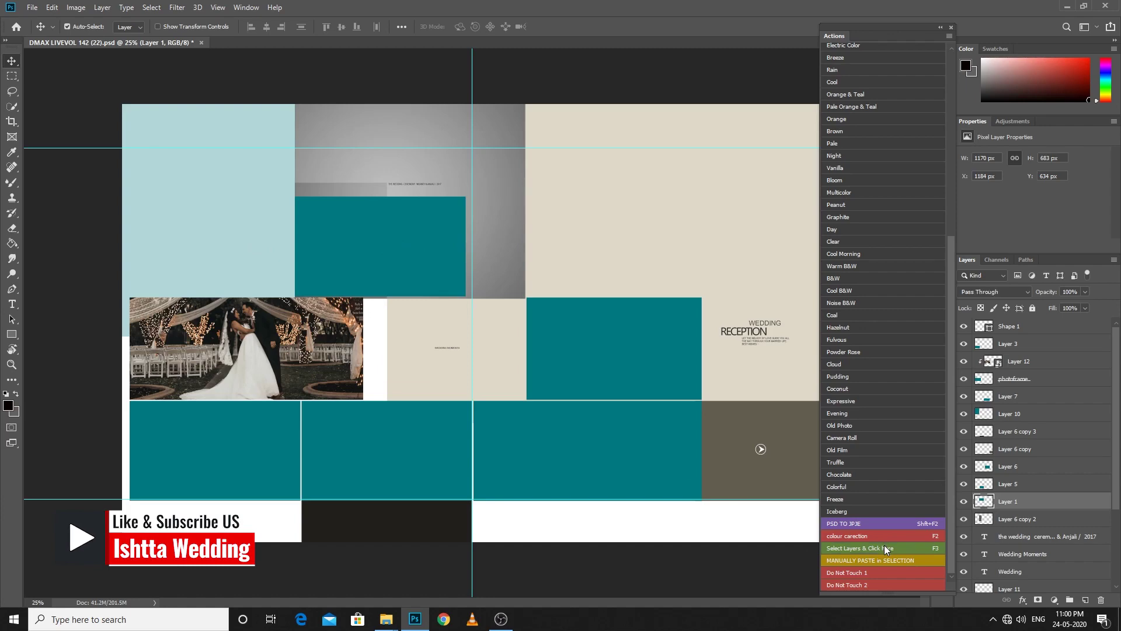
left_click(555, 195)
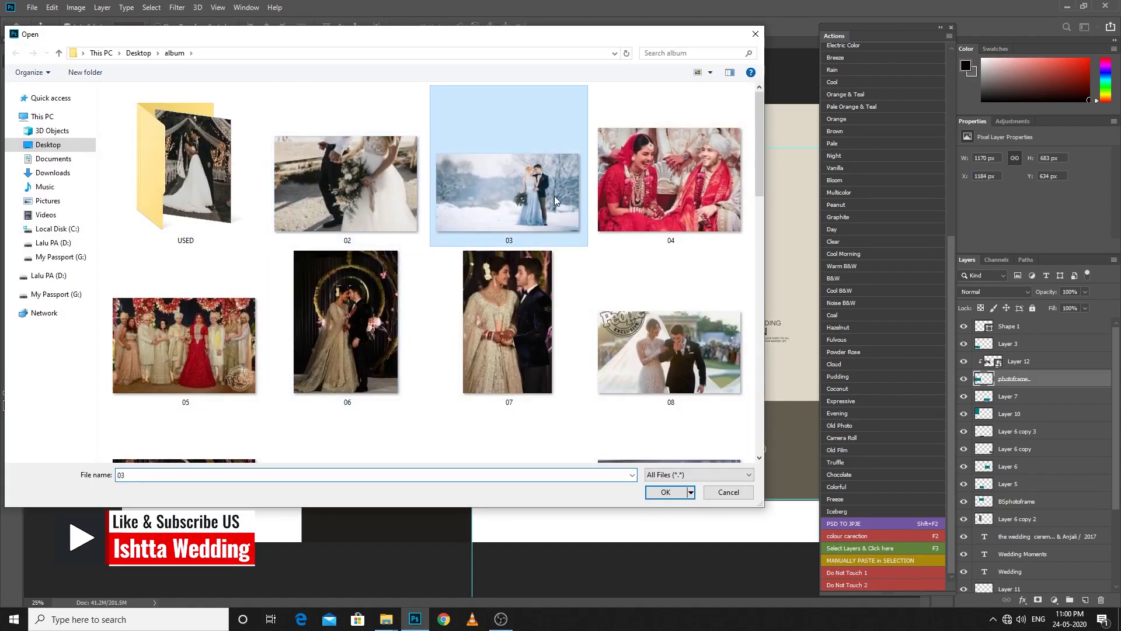
left_click(634, 218)
left_click(662, 492)
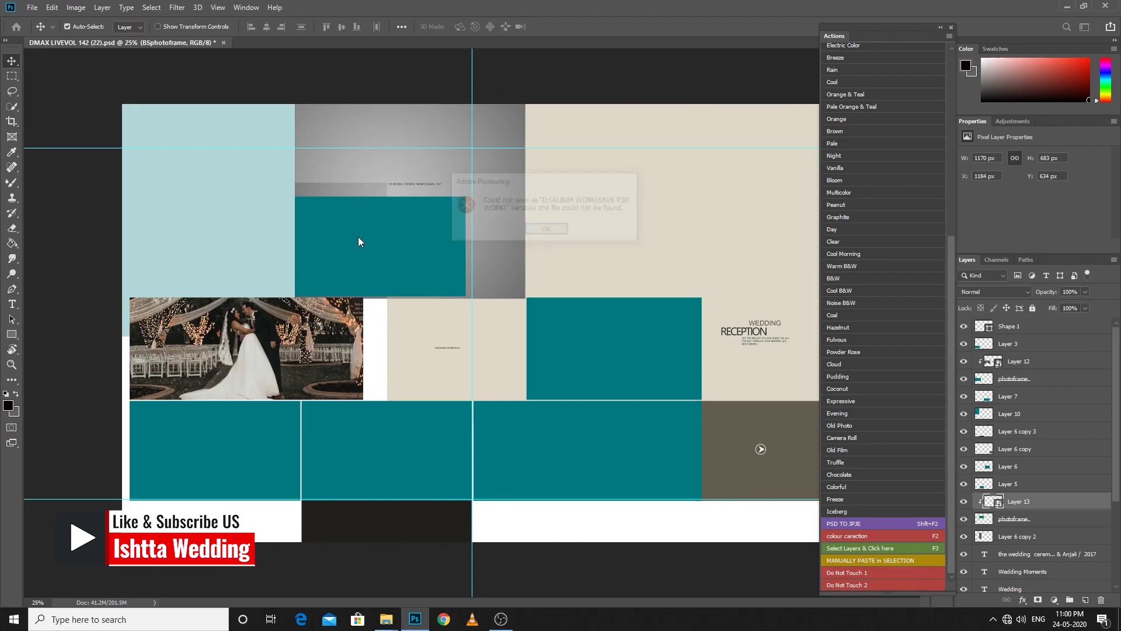
left_click(537, 229)
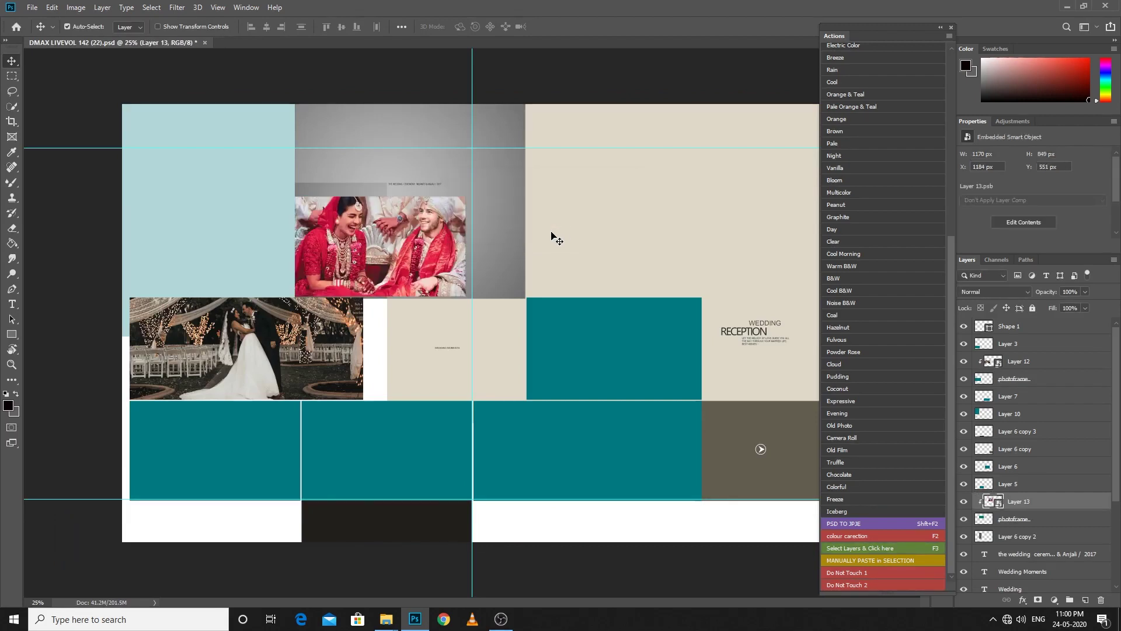
- Enlarge and reposition photo 04 so it fills its upper frame
key("ctrl")
key("ctrl+t")
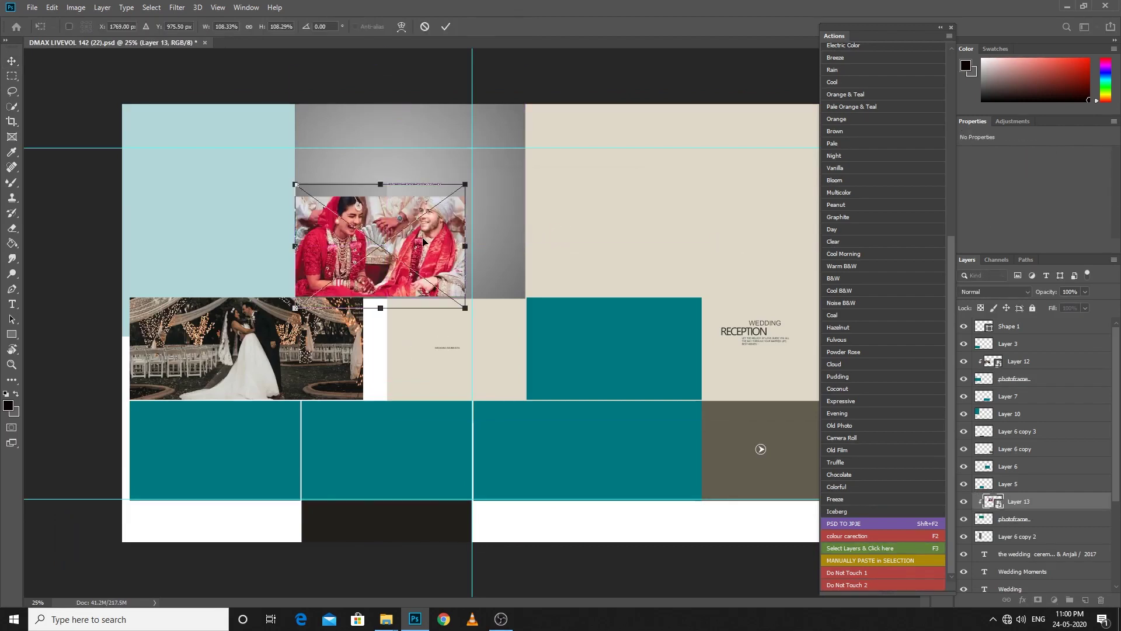
left_click_drag(436, 245, 435, 256)
mouse_move(465, 314)
left_mouse_down()
mouse_move(514, 373)
mouse_move(463, 313)
left_mouse_up()
key("Return")
left_click_drag(412, 269, 414, 251)
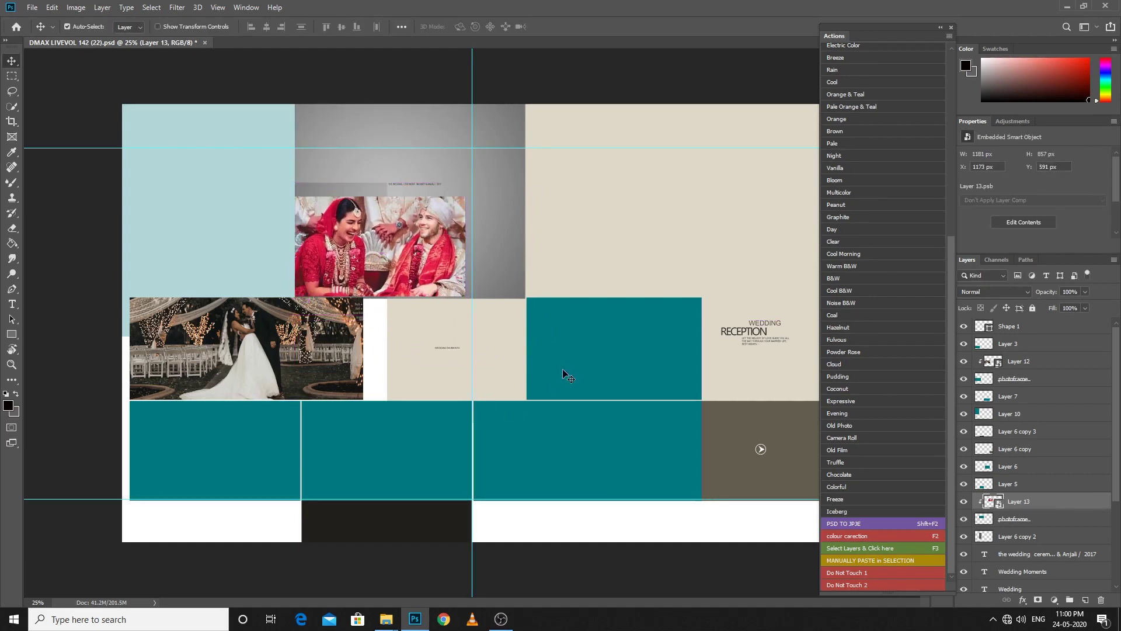
- Select Layer 9 behind the right-hand panel and run the photo-placing action (F3)
left_click(570, 352)
right_click(691, 206)
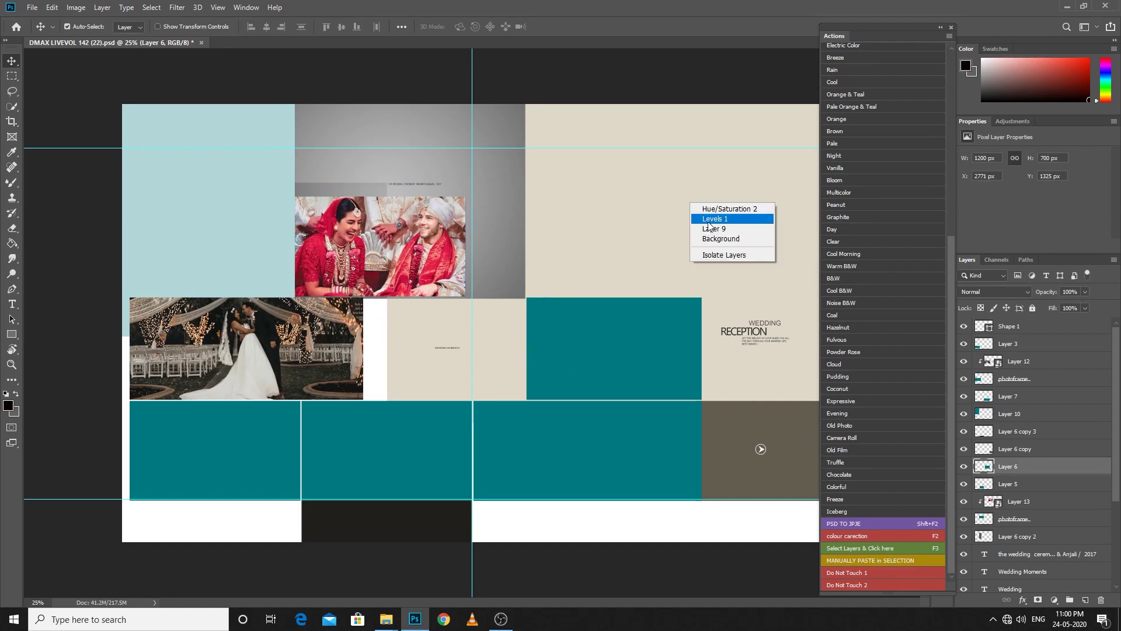
left_click(710, 229)
key("F3")
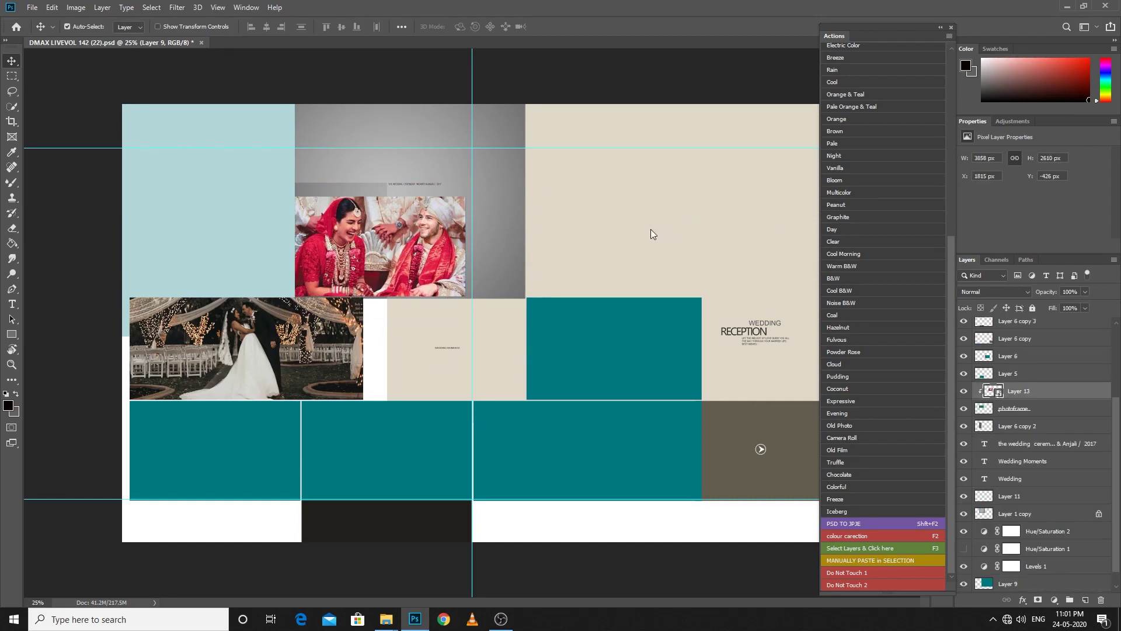
- Place photo 22 and scale it to cover the right-hand beige panel
scroll(528, 256, "down", 5)
scroll(528, 256, "down", 5)
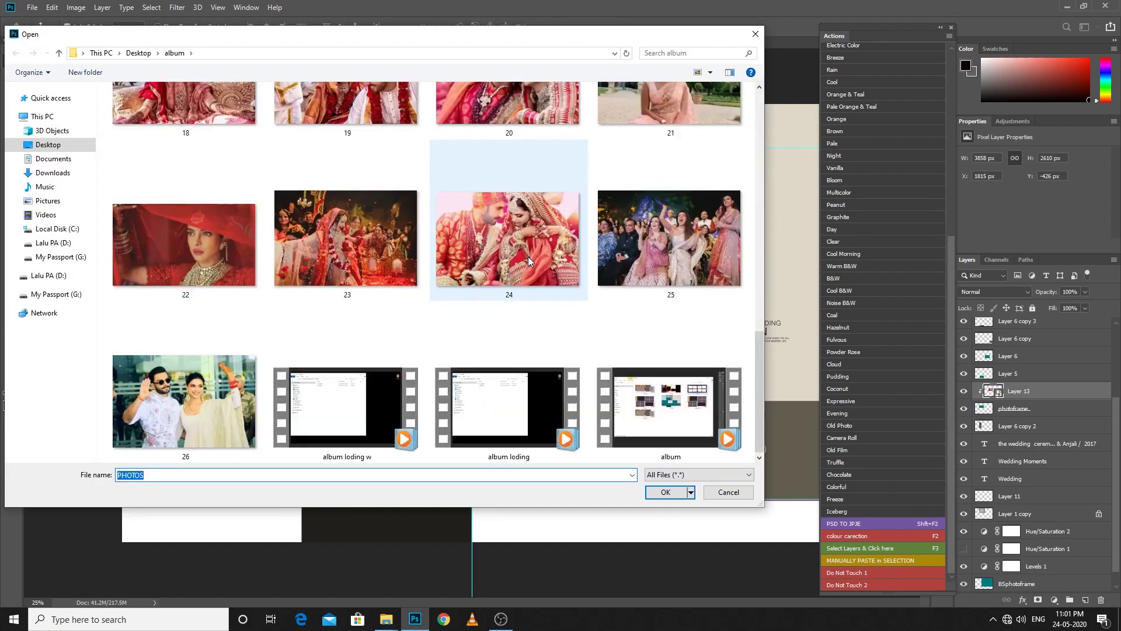
left_click(176, 238)
left_click(670, 495)
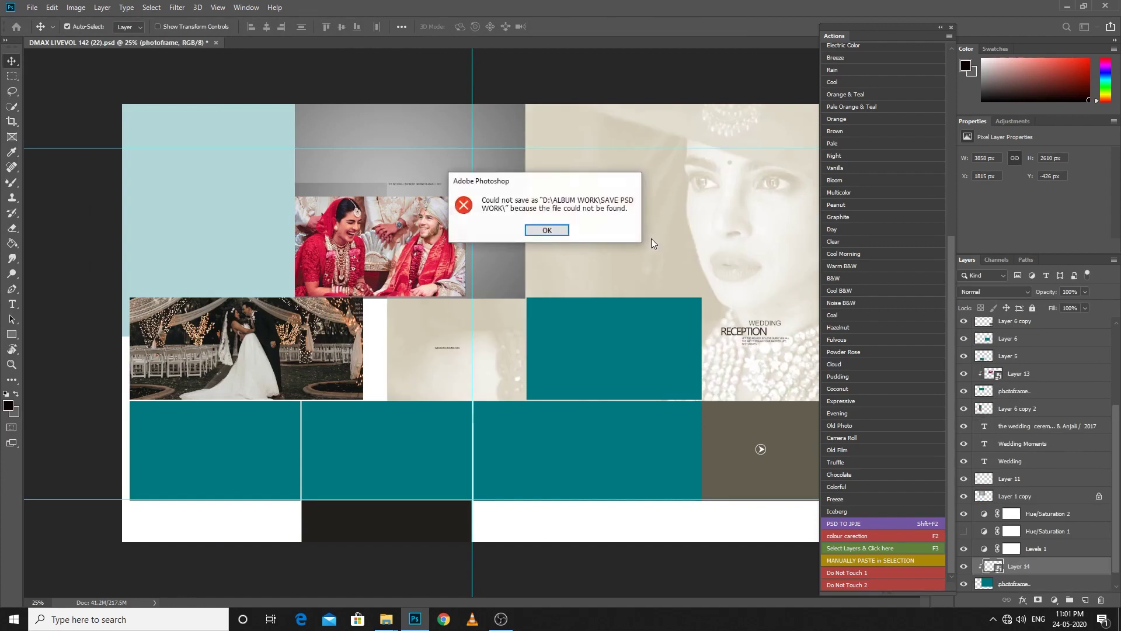
left_click(548, 228)
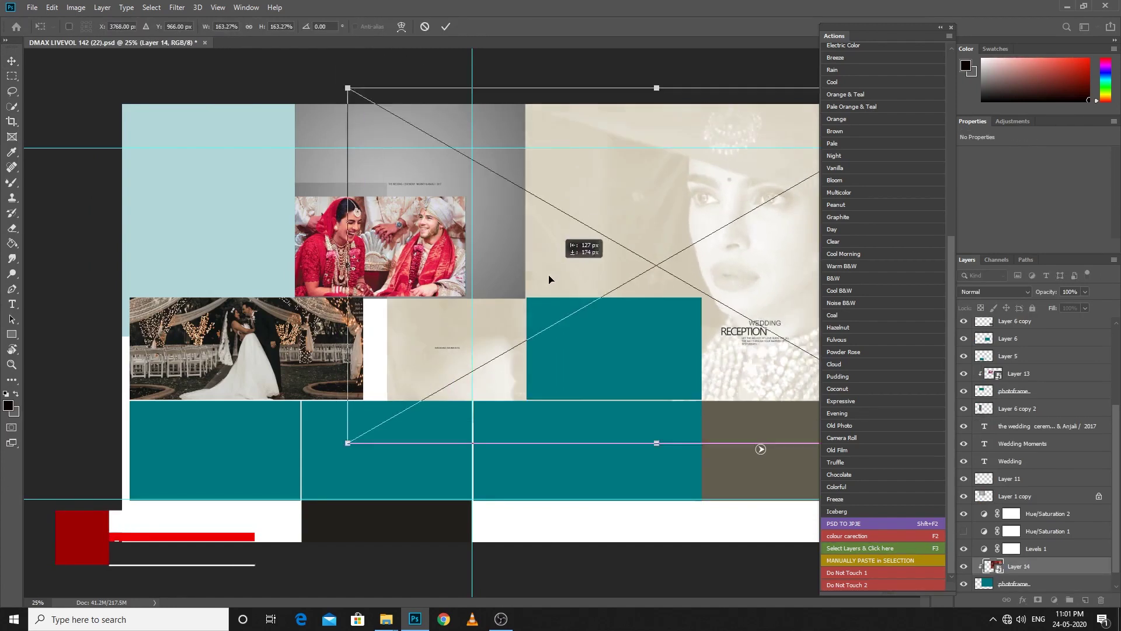
left_click_drag(339, 422, 507, 259)
left_click_drag(300, 430, 400, 412)
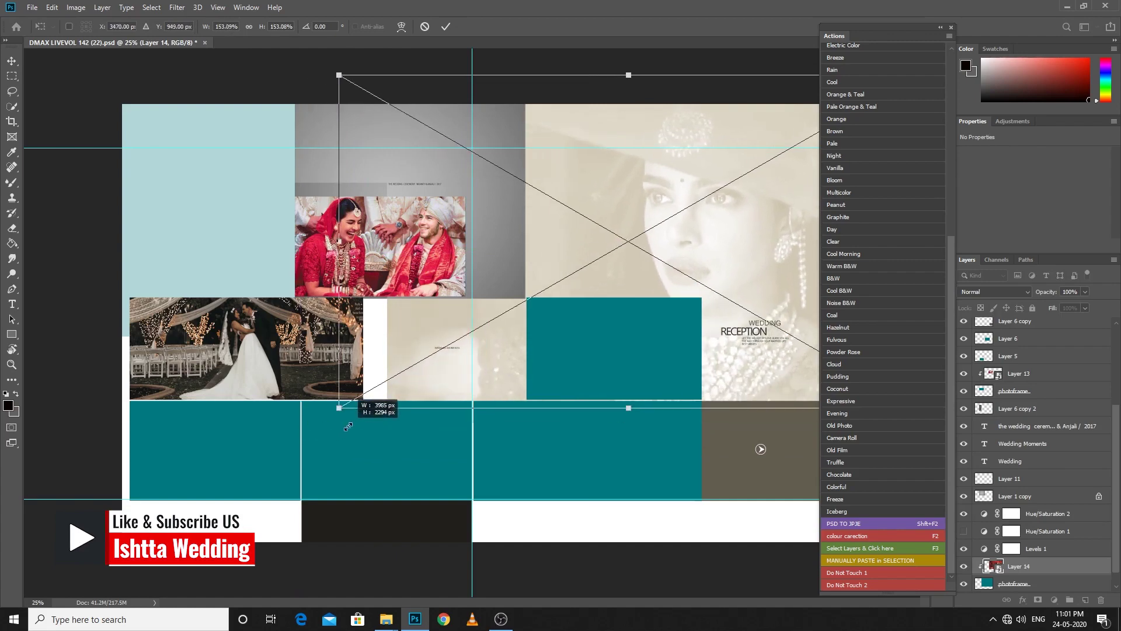
left_click_drag(606, 197, 590, 222)
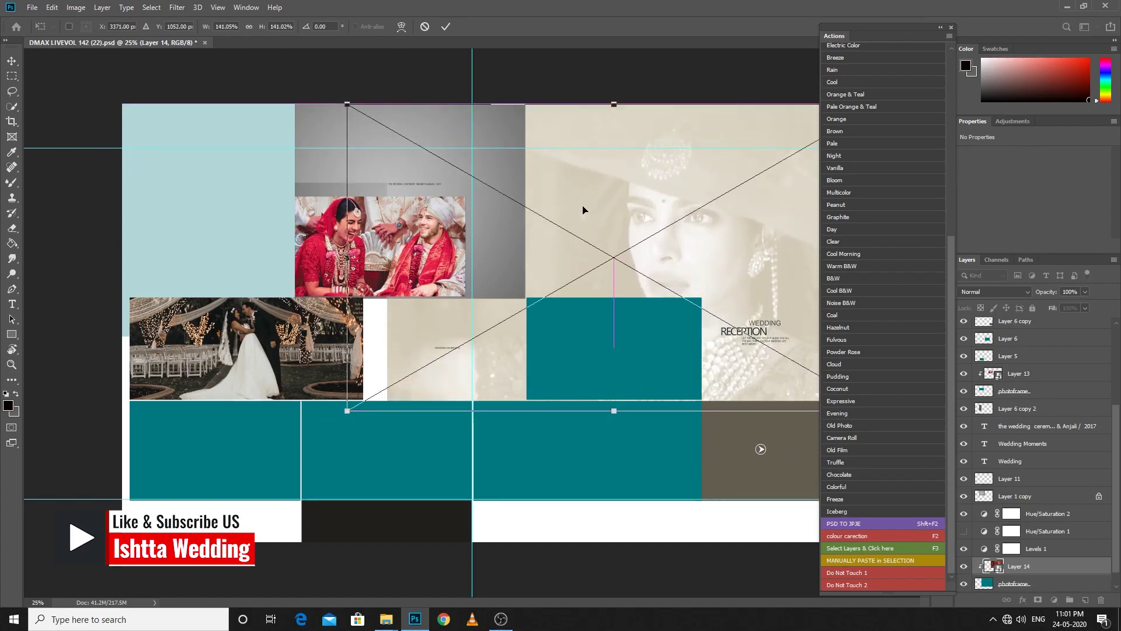
key("Return")
- Select the middle-row teal box's frame layer and run the photo-placing action
left_click(600, 346)
right_click(601, 342)
left_click(598, 341)
key("F3")
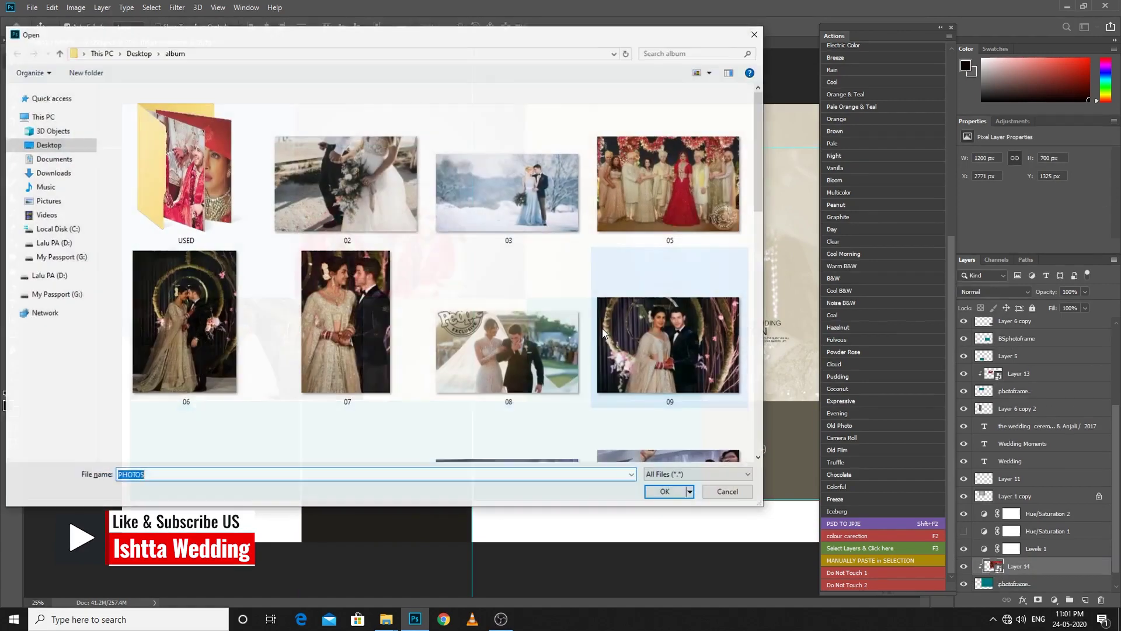
- Place photo 12 of the seated couple into the middle-row teal box
scroll(640, 335, "down", 3)
scroll(538, 298, "down", 3)
scroll(538, 299, "up", 3)
left_click(513, 216)
left_click(660, 493)
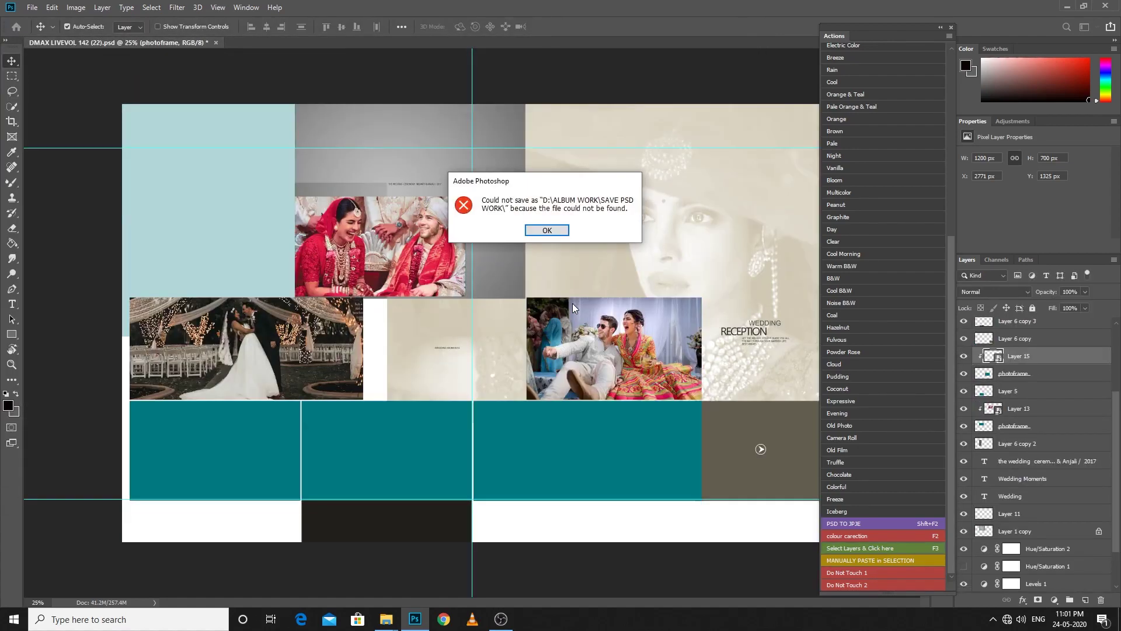
key("Return")
- Start the photo action on the lower-left frame and browse candidate photos 20 and 17
right_click(286, 407)
left_click(263, 413)
key("F3")
scroll(261, 411, "down", 2)
scroll(464, 381, "down", 4)
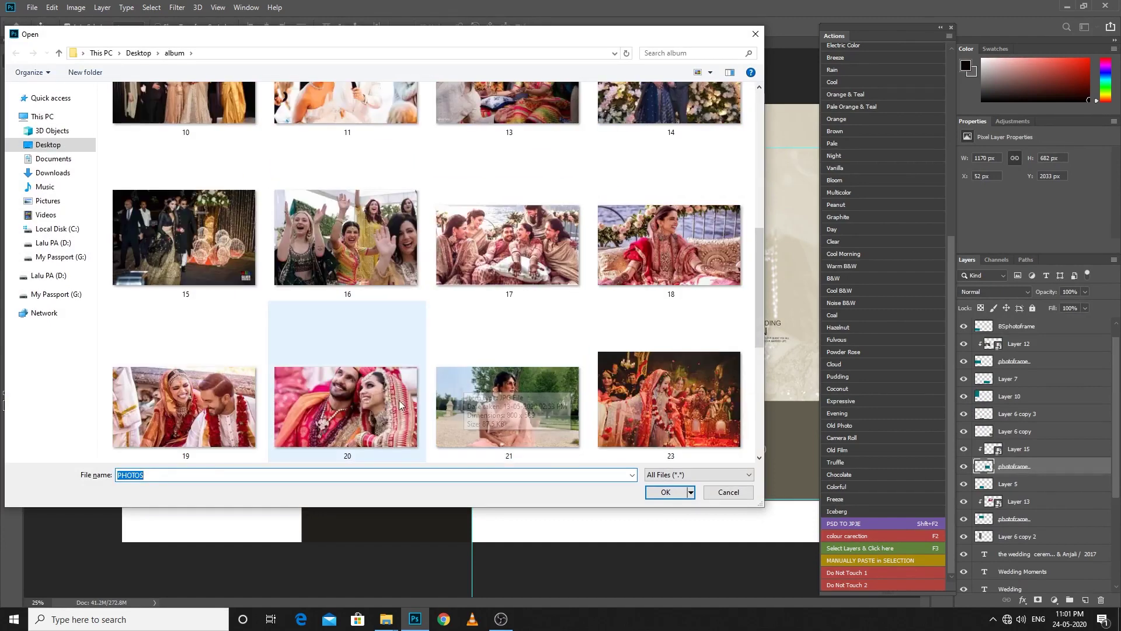
left_click(374, 406)
left_click(237, 416)
left_click(458, 409)
left_click(439, 296)
scroll(520, 335, "down", 3)
- Place photo 24 in the lower-left box and bring up the album folder maximized
left_click(215, 253)
left_click(665, 494)
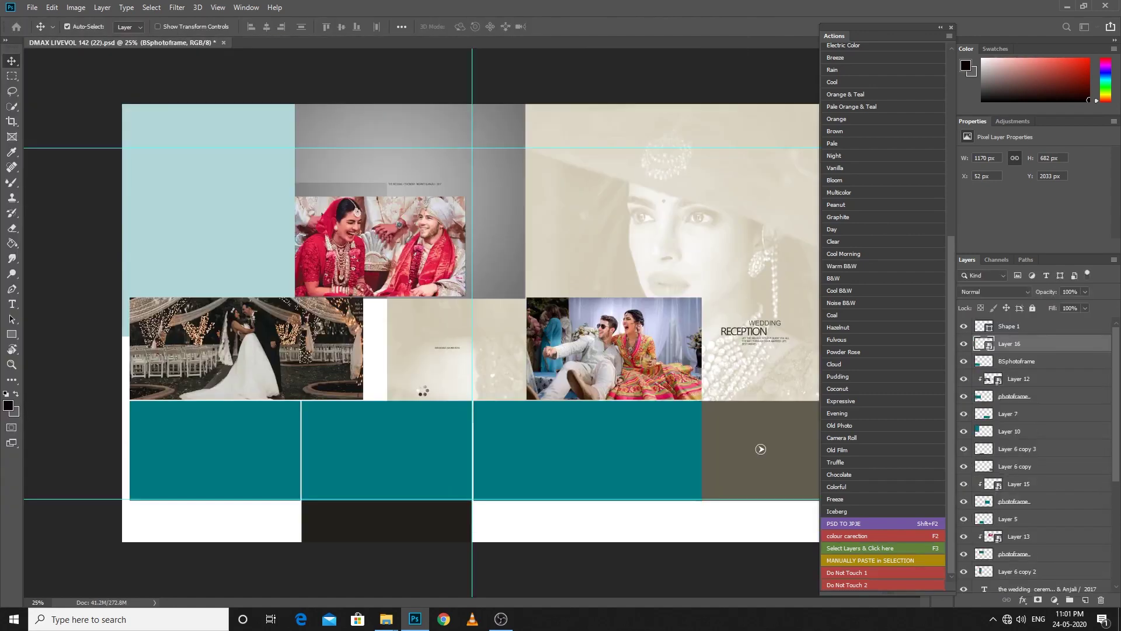
left_click(547, 231)
mouse_move(386, 619)
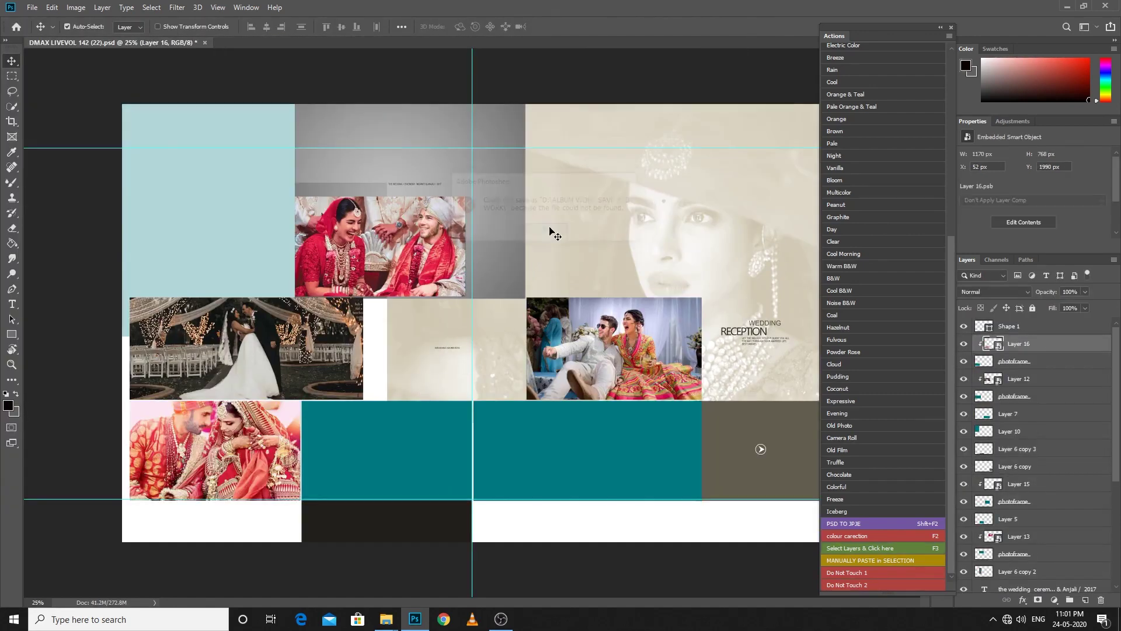
left_click(352, 568)
left_click(640, 73)
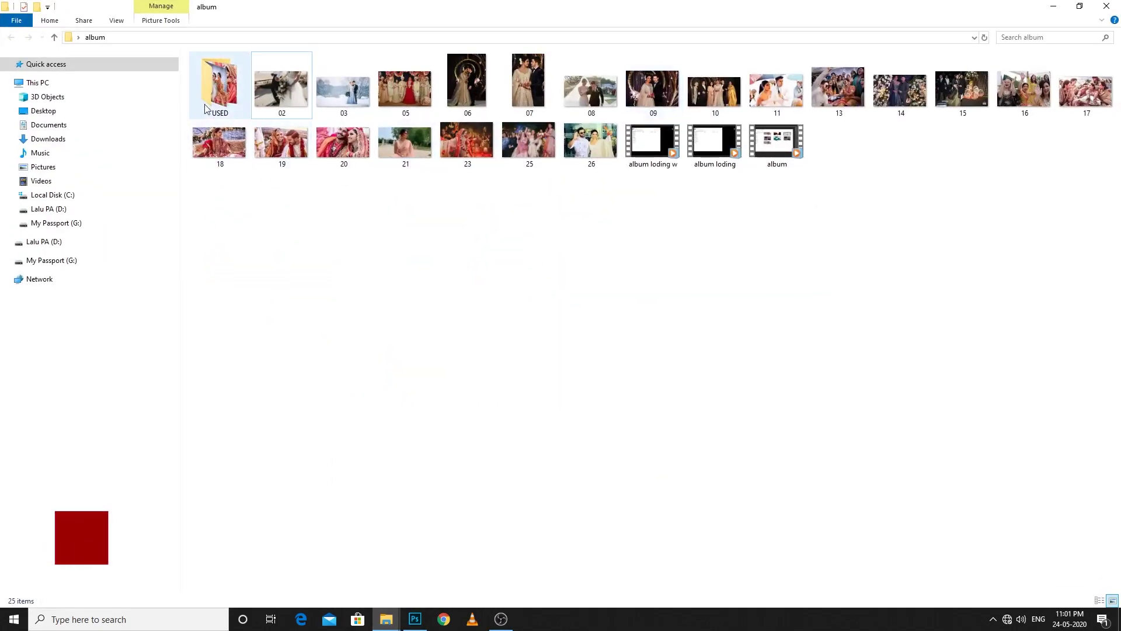
- Show the album folder as extra large icons and check the USED subfolder
right_click(338, 272)
left_click(481, 281)
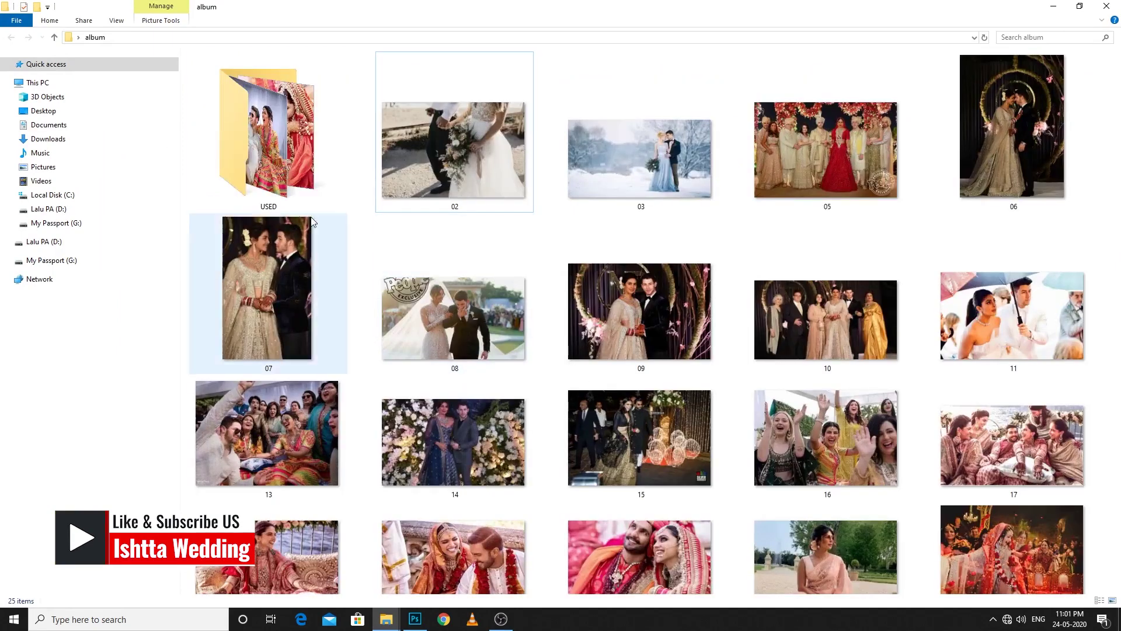
double_click(286, 187)
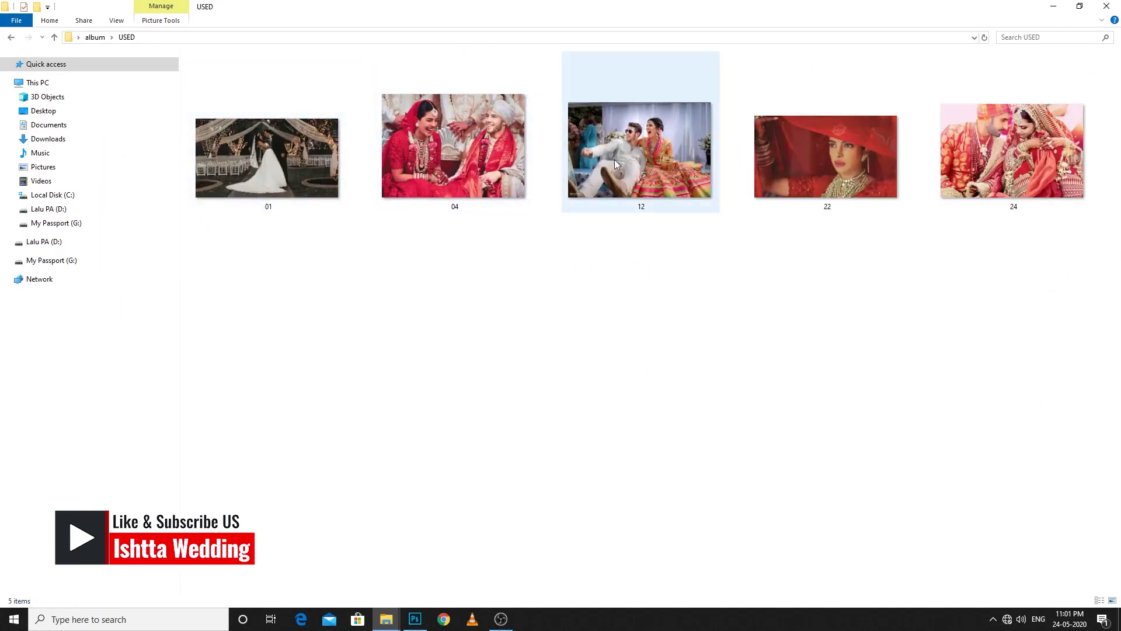
mouse_move(37, 83)
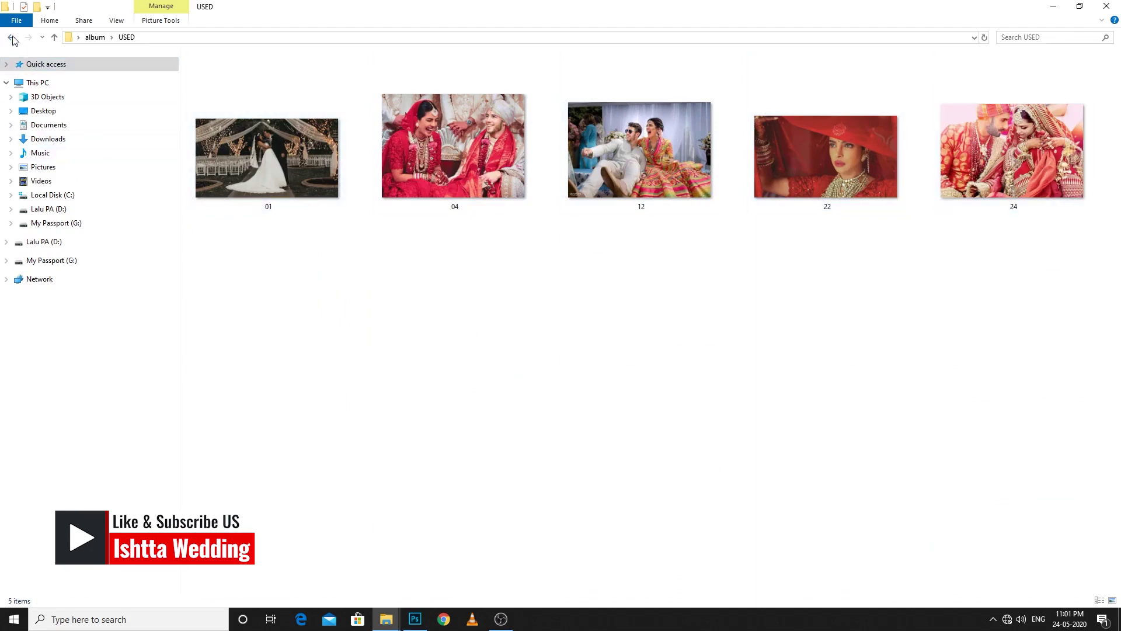
left_click(11, 37)
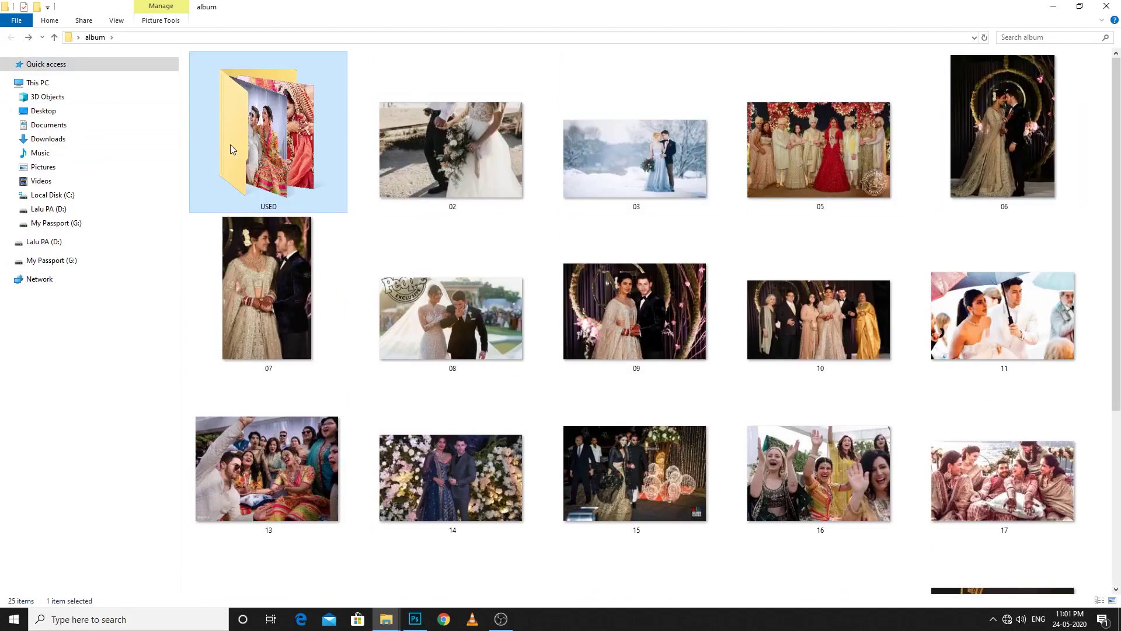
mouse_move(268, 133)
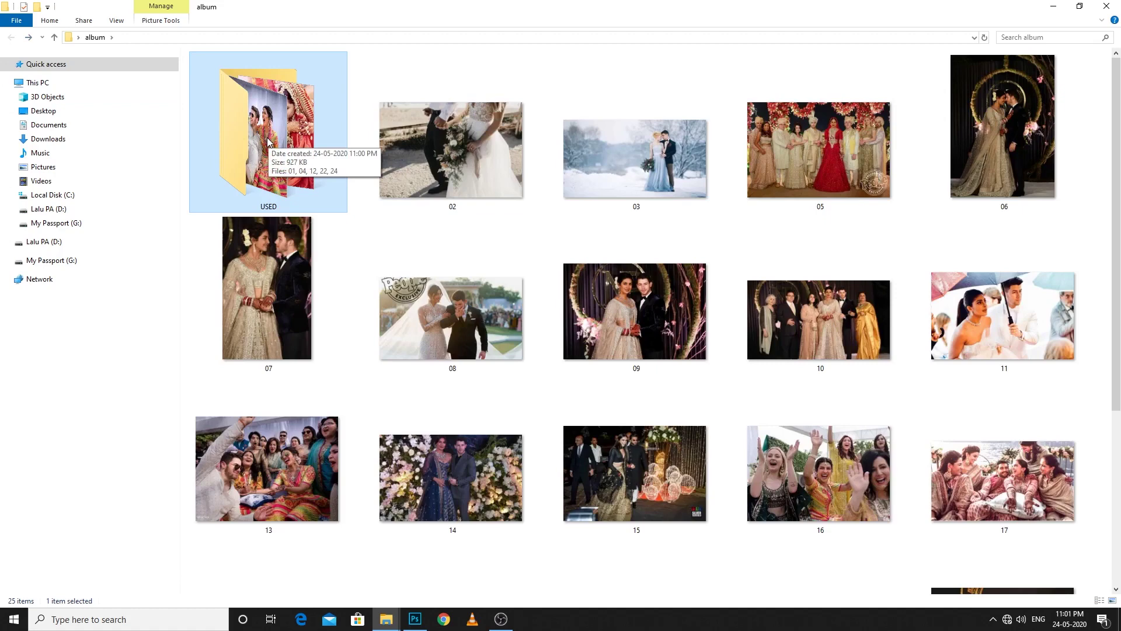
double_click(268, 142)
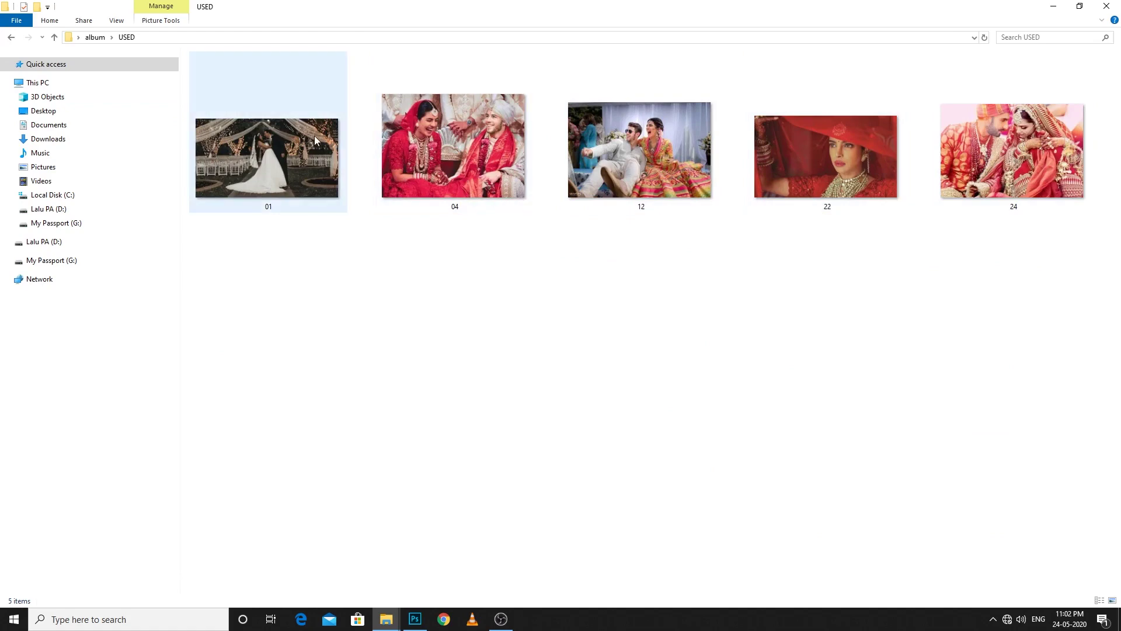
left_click(11, 37)
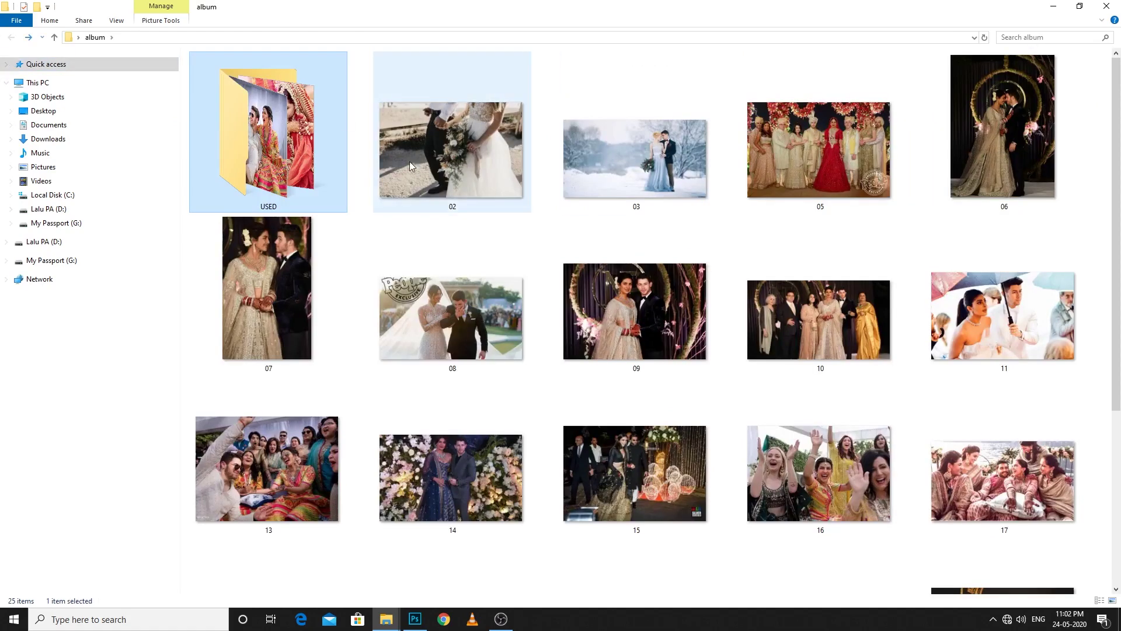
- Restore down and minimize the album window, then collapse Photoshop's Actions panel
left_click(1079, 6)
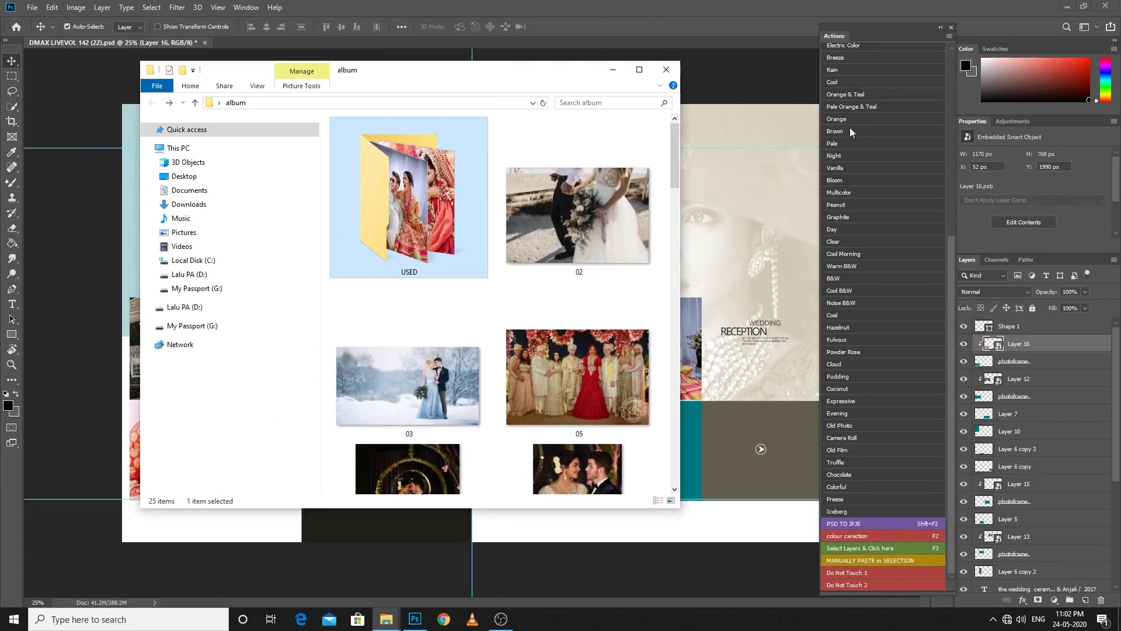
scroll(596, 142, "down", 3)
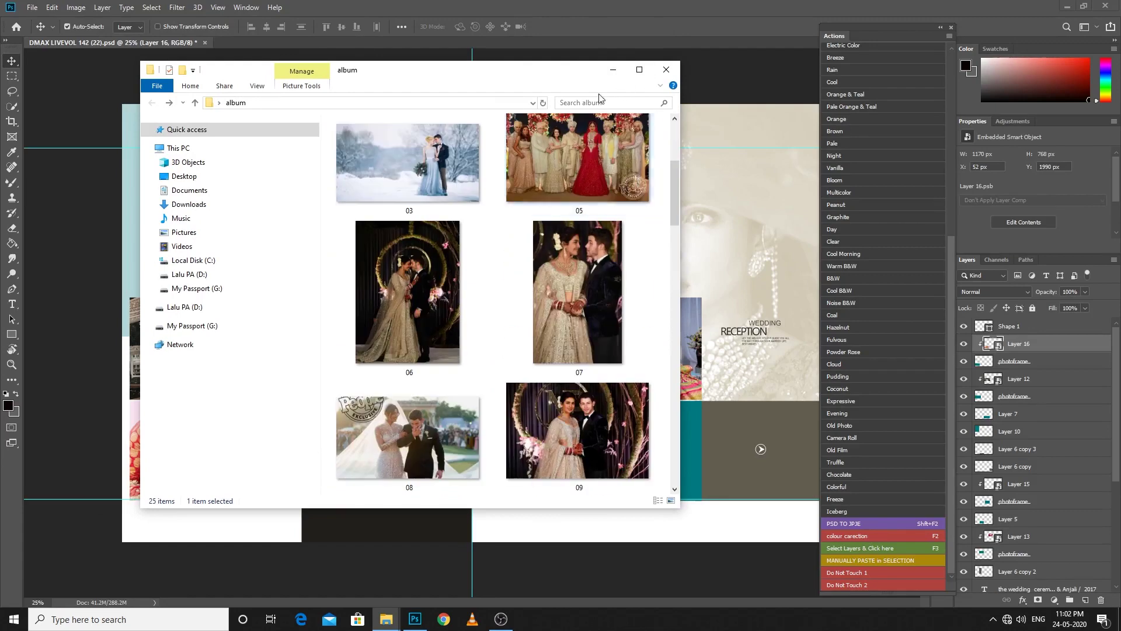
left_click(613, 70)
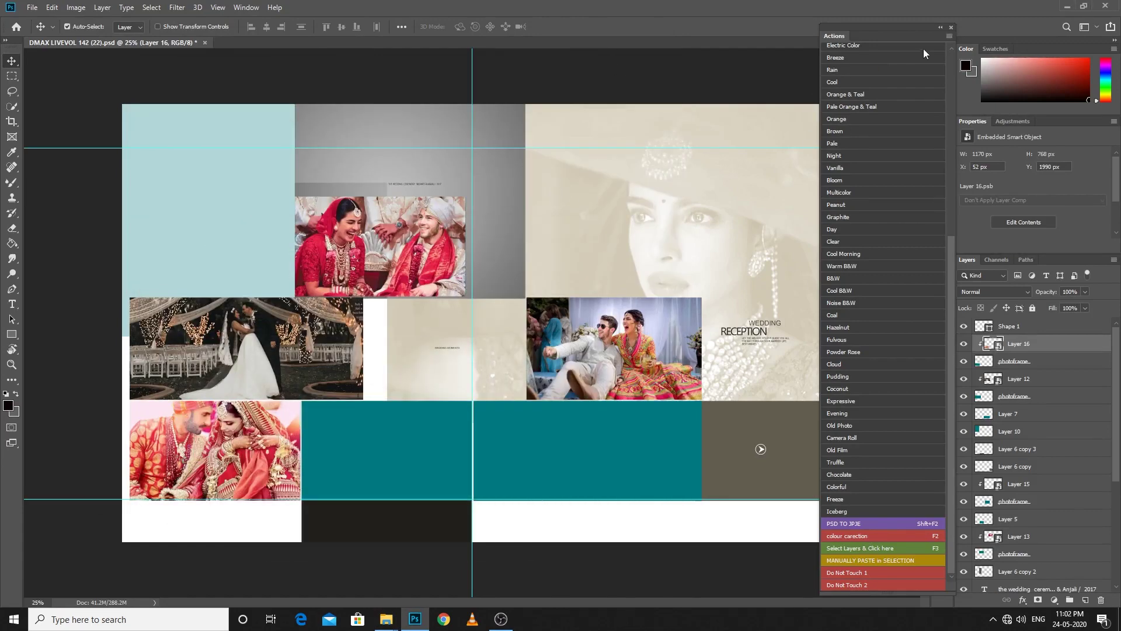
left_click(938, 30)
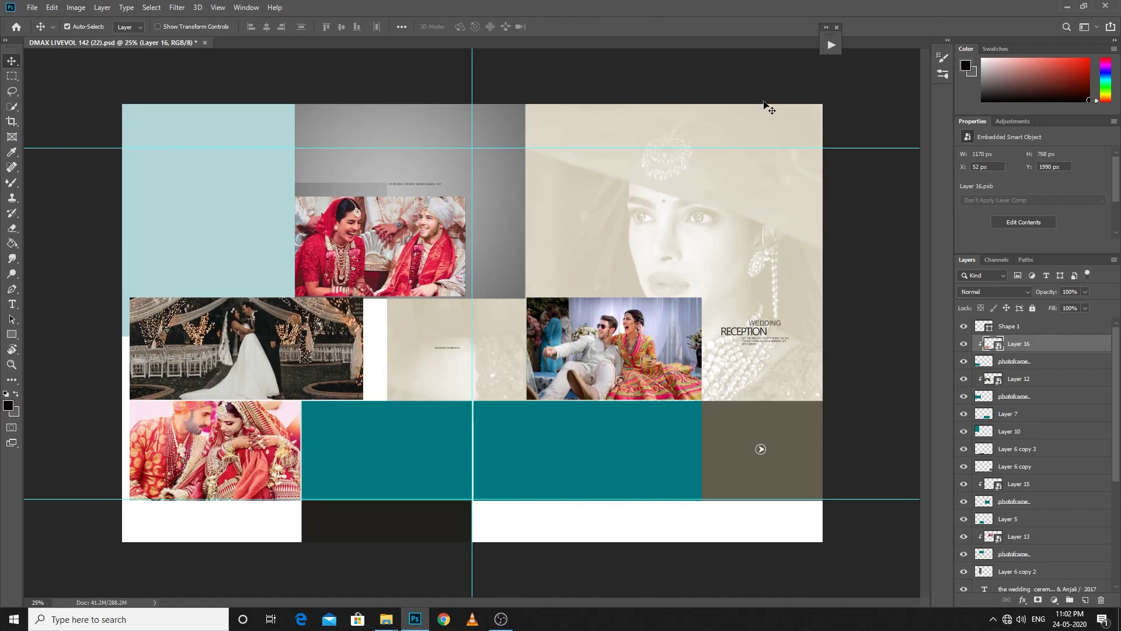
- Dock the Actions panel, then fill Layer 5's bottom-middle box with photo 09, nudged down
left_click_drag(829, 33, 941, 113)
left_click(400, 431)
right_click(401, 430)
left_click(417, 436)
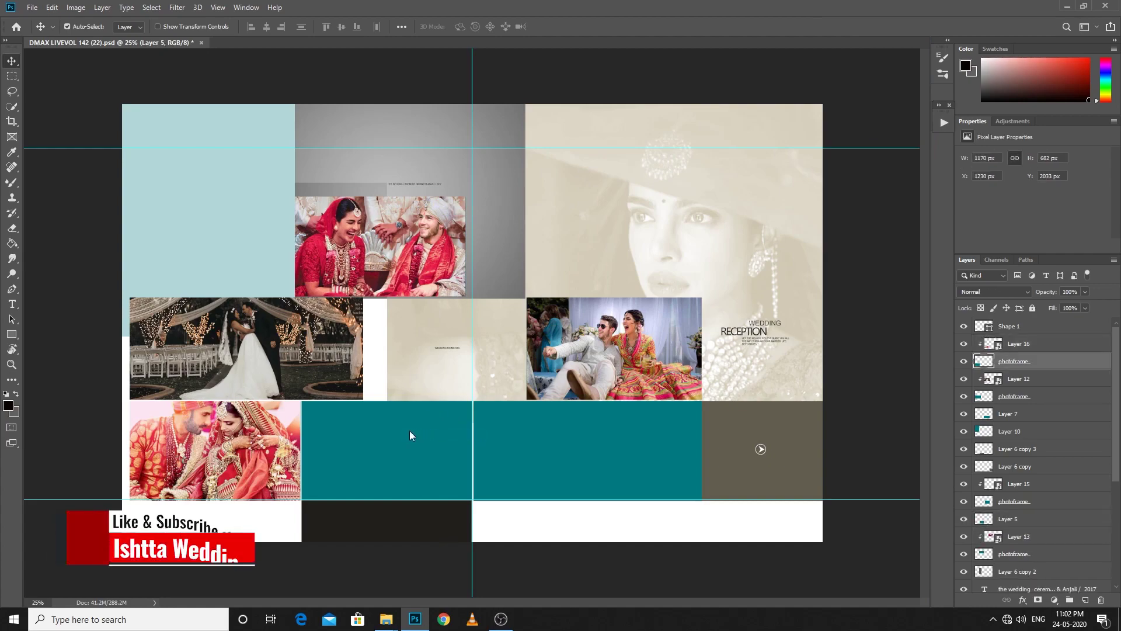
key("F2")
left_click(704, 131)
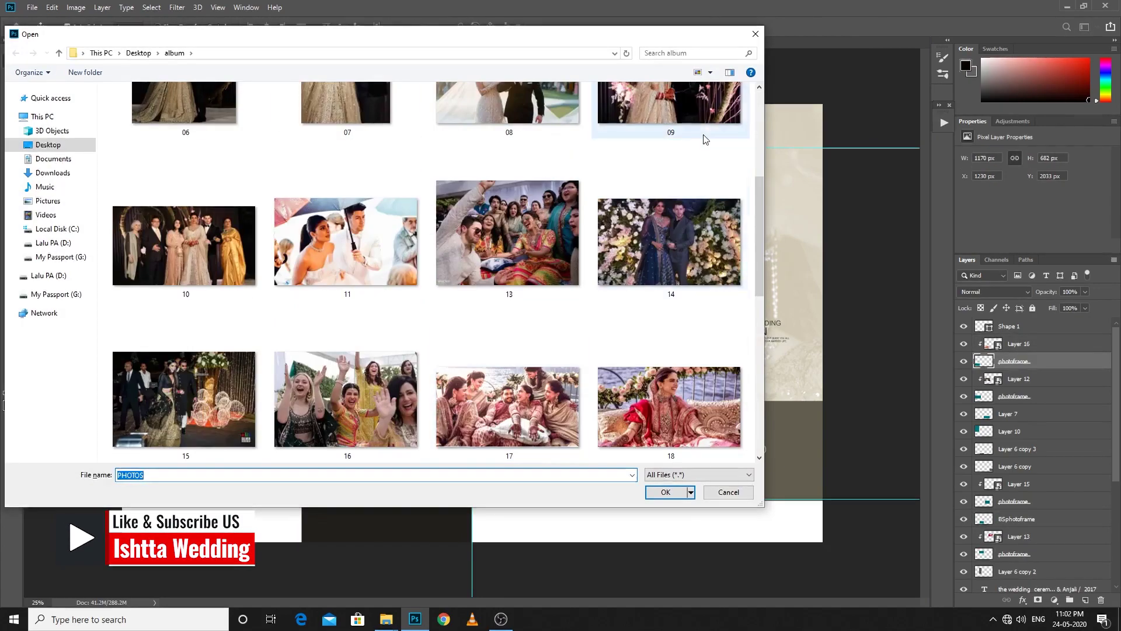
left_click(666, 492)
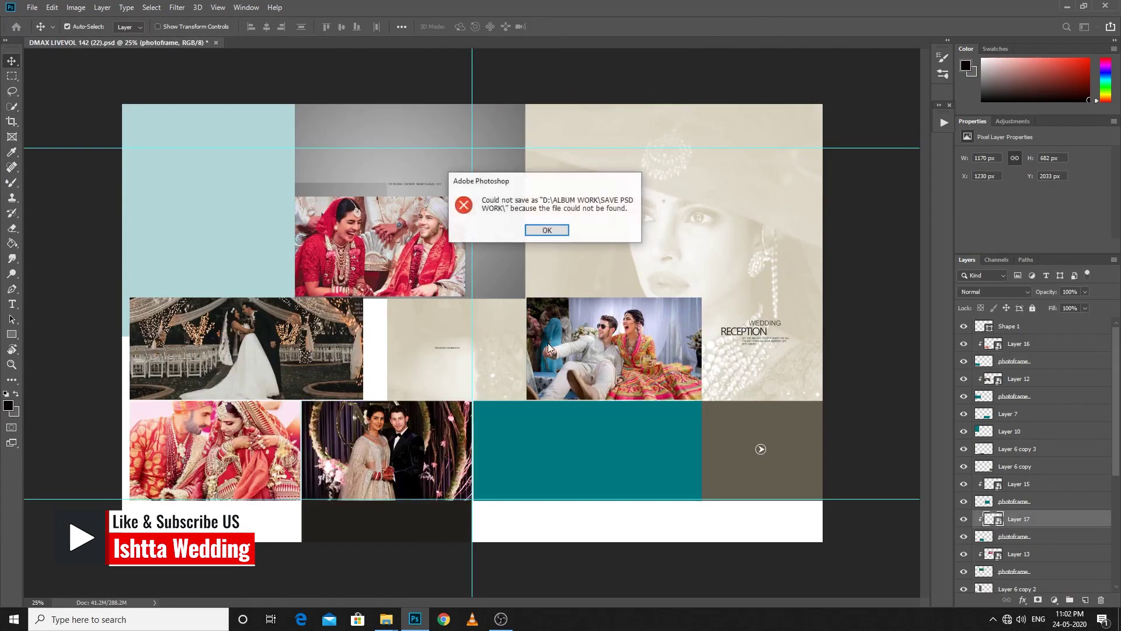
key("Return")
key("shift+Down")
key("shift+Down")
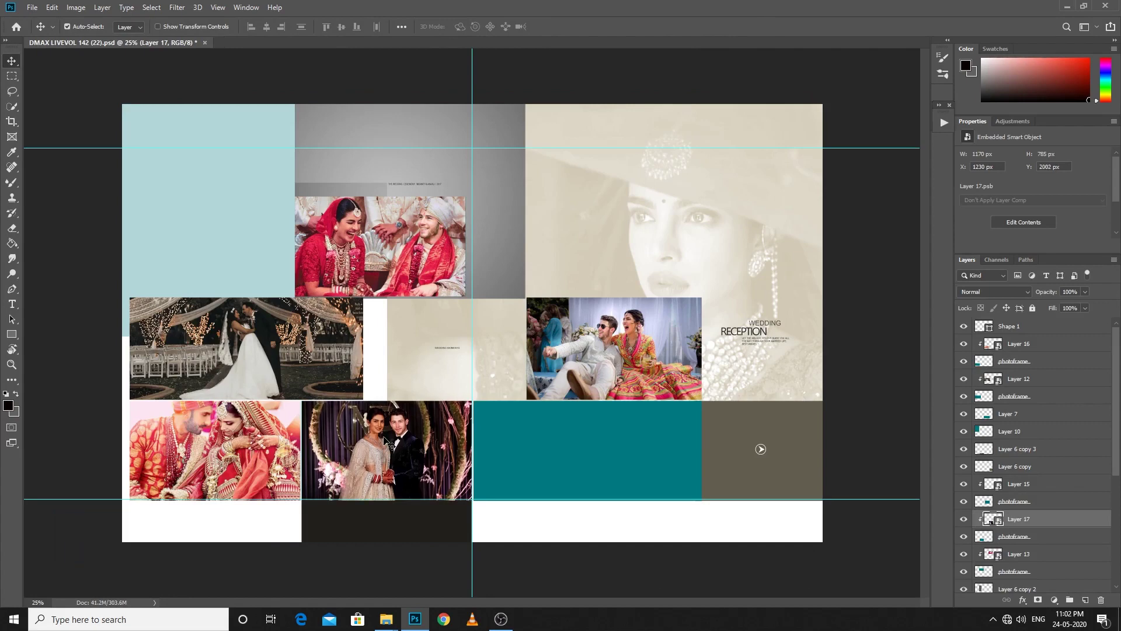
left_click(386, 619)
scroll(451, 222, "up", 2)
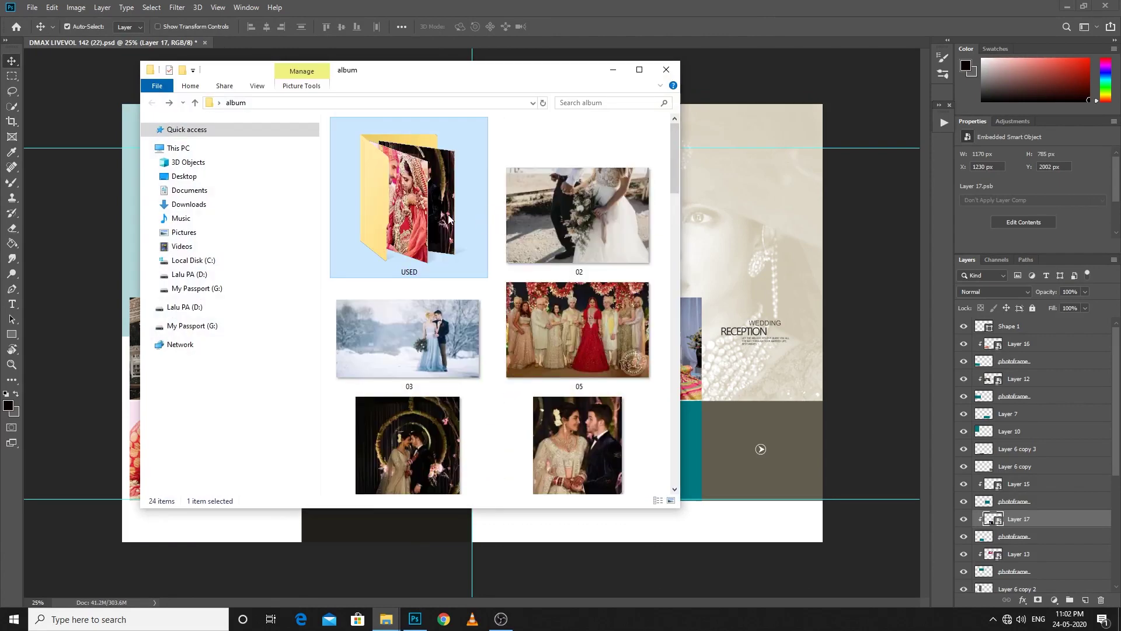
double_click(451, 211)
scroll(512, 280, "down", 2)
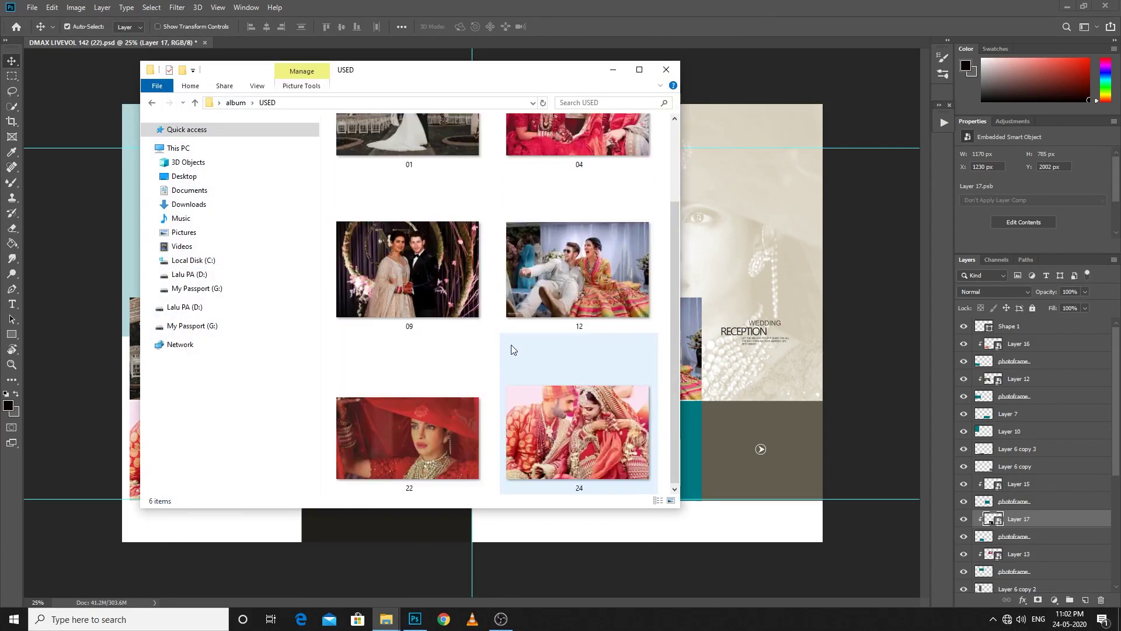
left_click(194, 102)
left_click(613, 70)
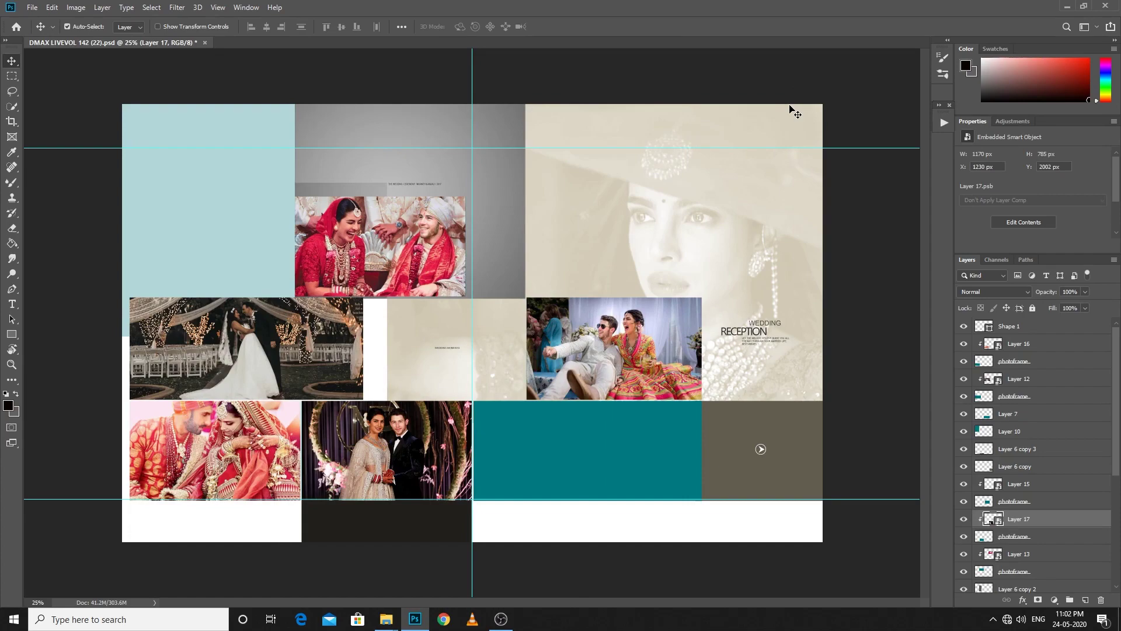
- Place group photo 17 into the wide lower-right teal box and drag it to fit
left_click(606, 439)
key("F2")
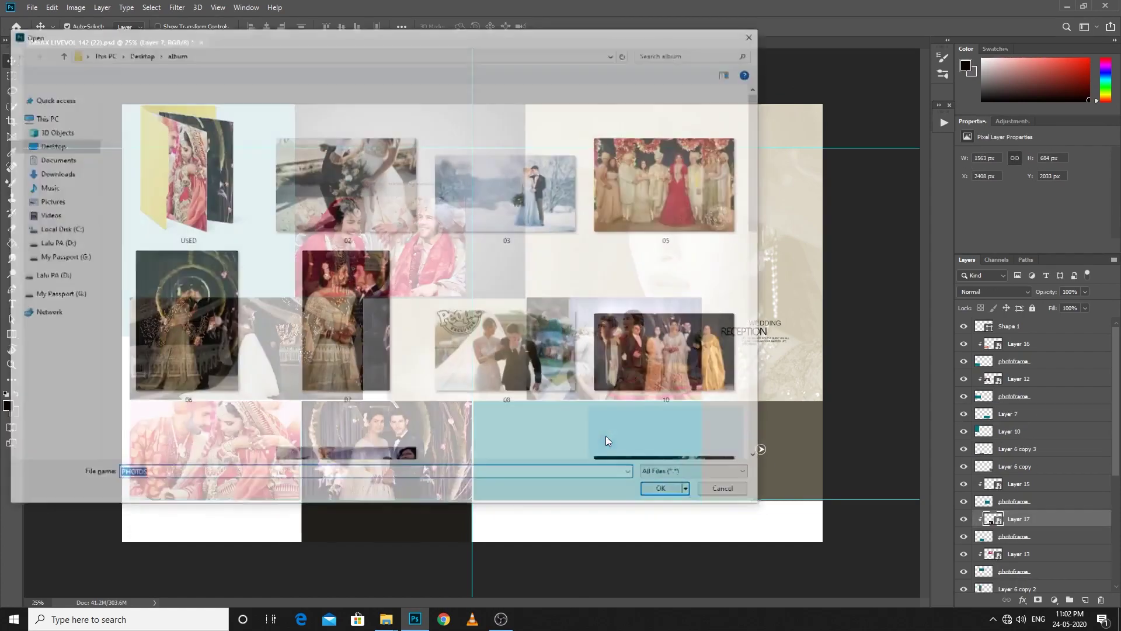
left_click(348, 403)
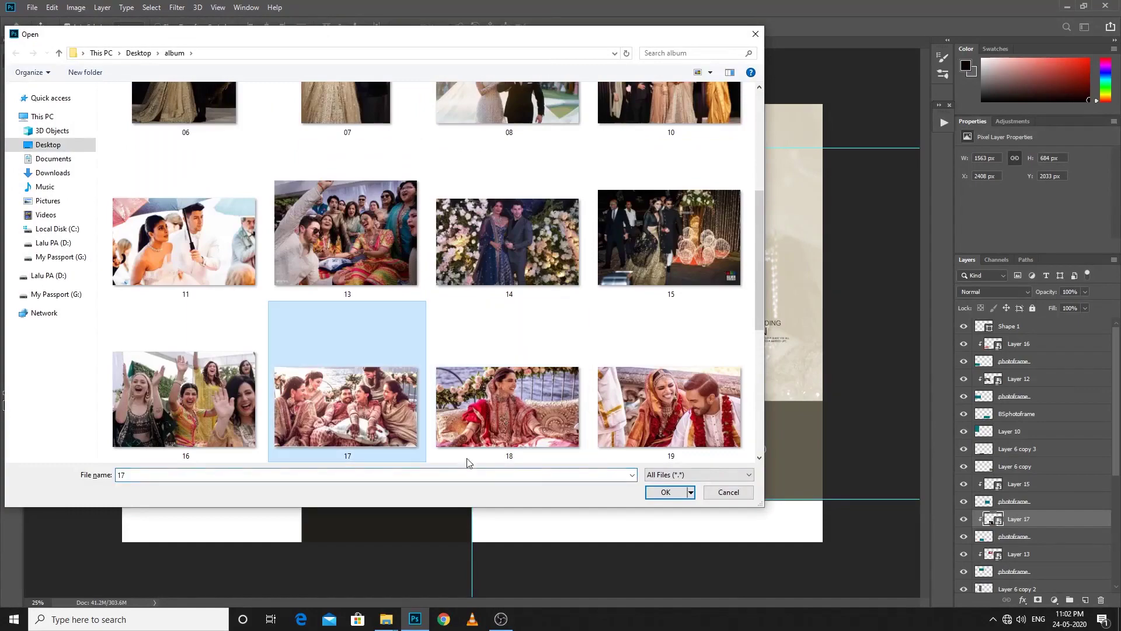
left_click(666, 492)
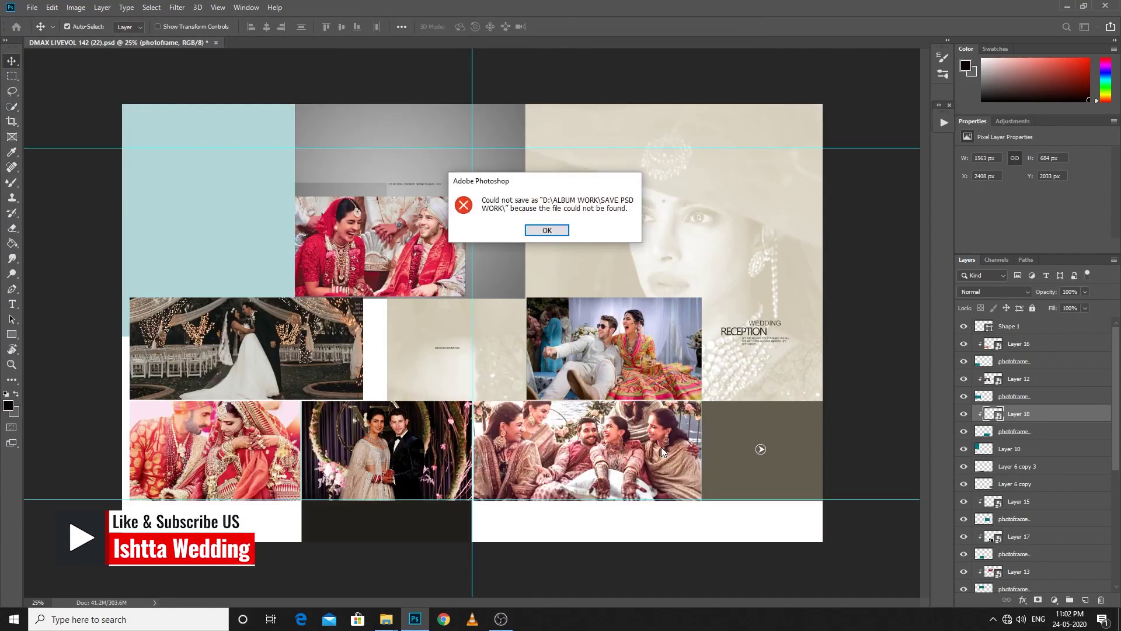
key("Return")
left_click_drag(648, 476, 613, 457)
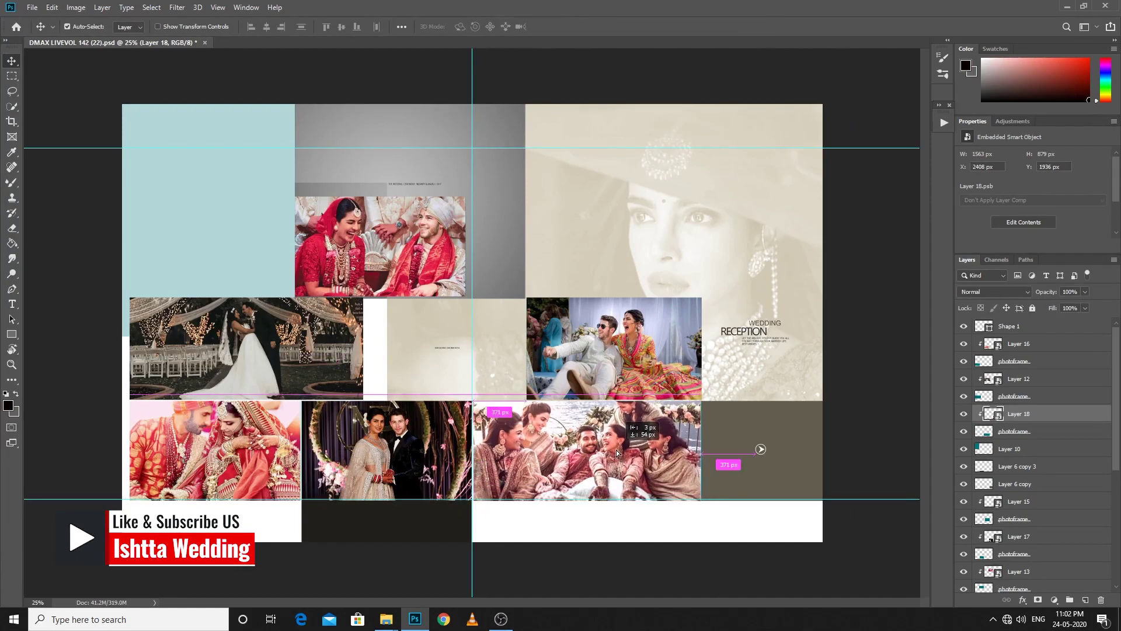
left_click_drag(613, 457, 618, 472)
right_click(206, 215)
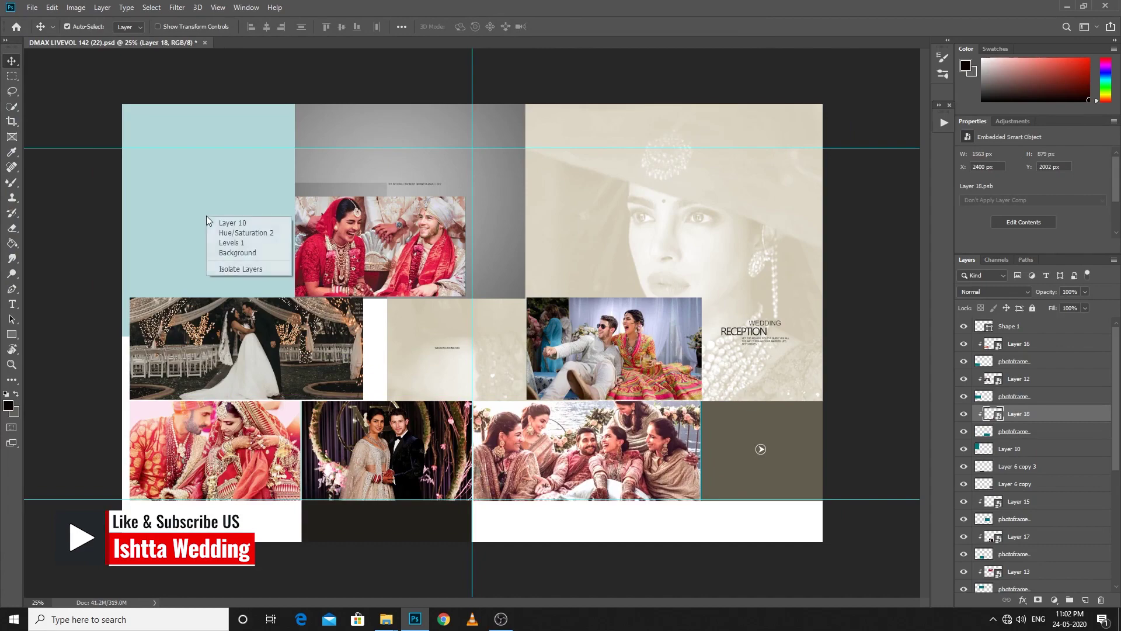
- Select Layer 10 and place photo 07 into the faded top-left block
left_click(229, 222)
right_click(219, 204)
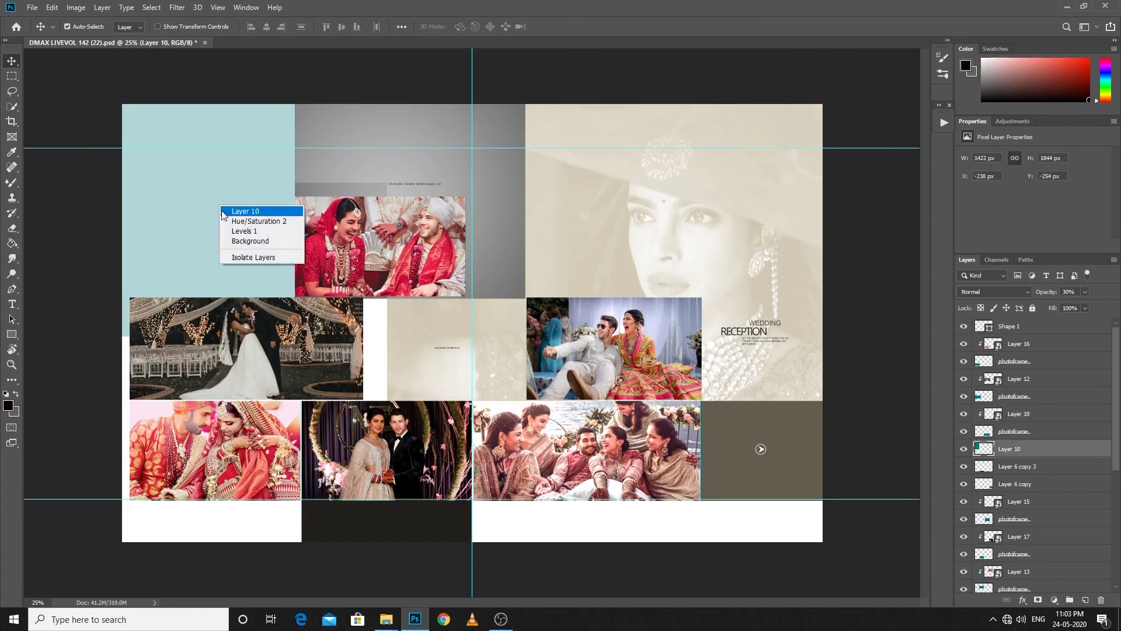
left_click(222, 211)
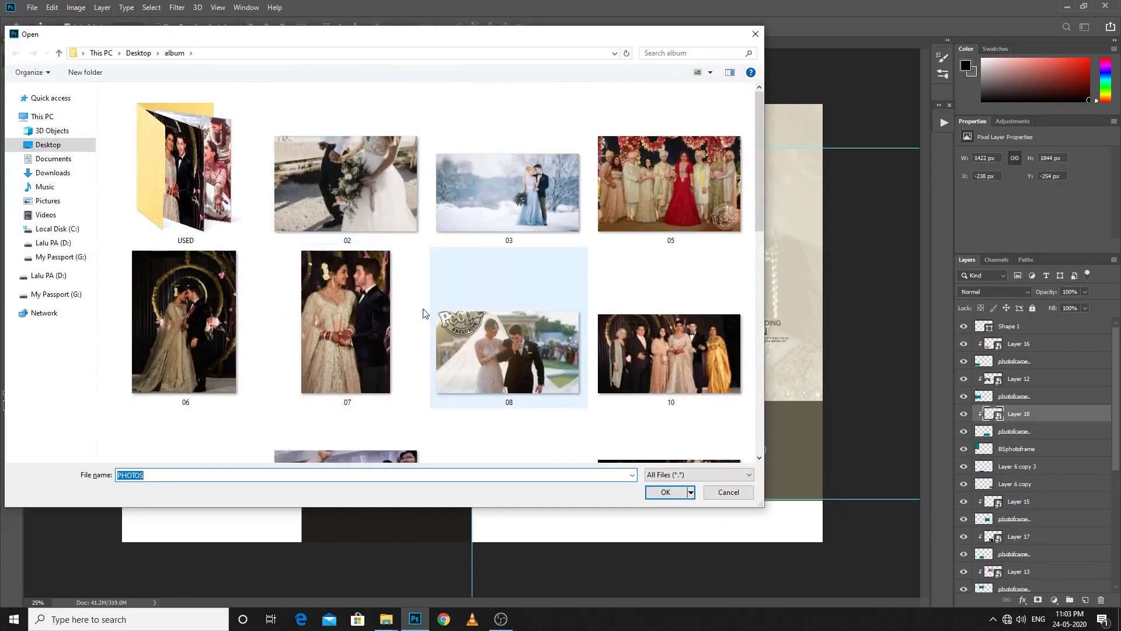
left_click(379, 331)
left_click(665, 494)
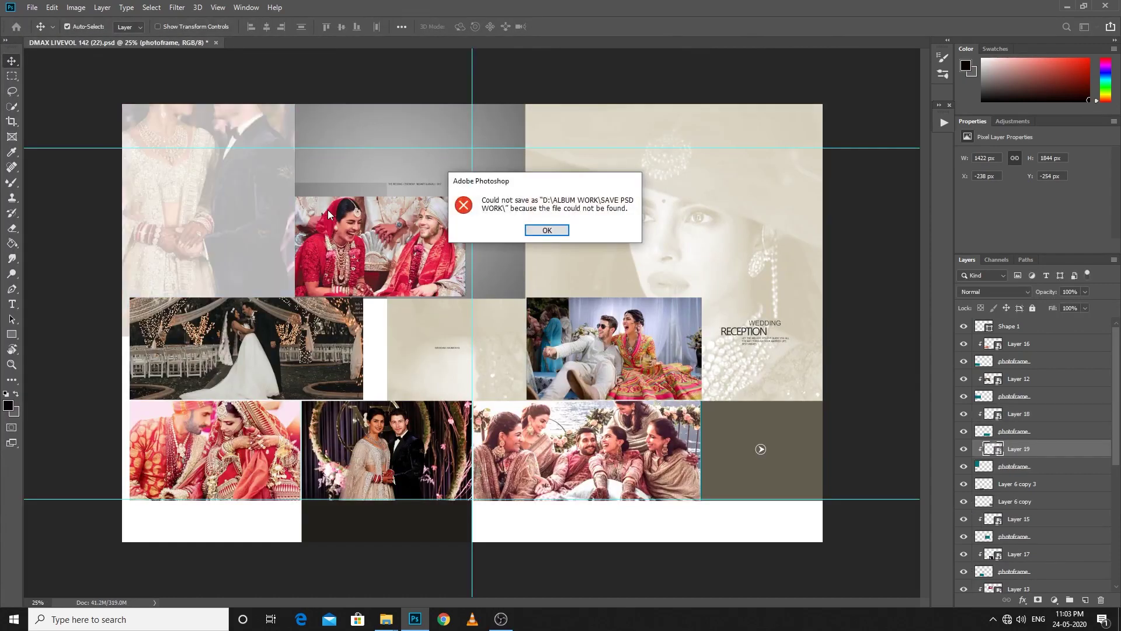
key("Return")
- Scale the couple photo to about 152% and position it so their faces fill the block
key("ctrl+t")
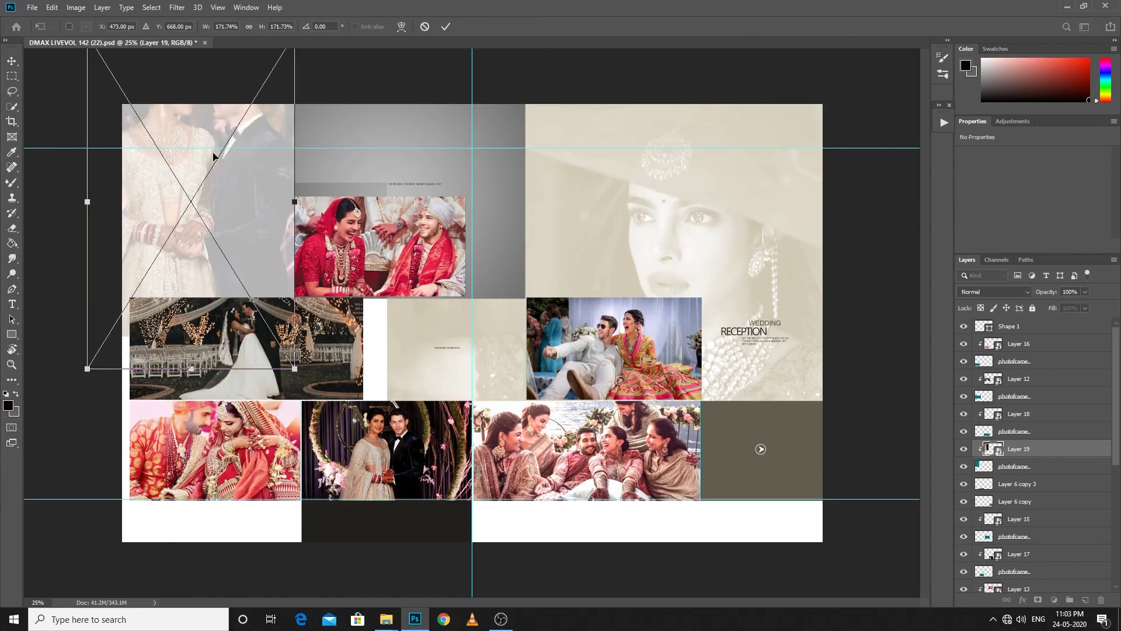
left_click_drag(228, 195, 240, 239)
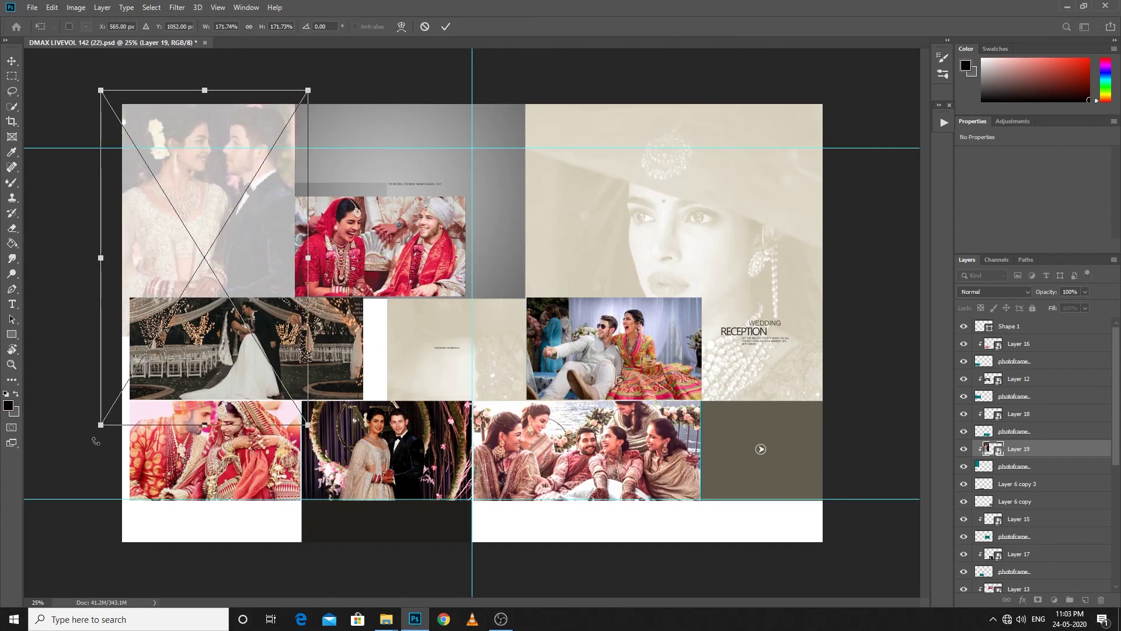
left_click_drag(98, 430, 120, 387)
left_click_drag(243, 220, 241, 220)
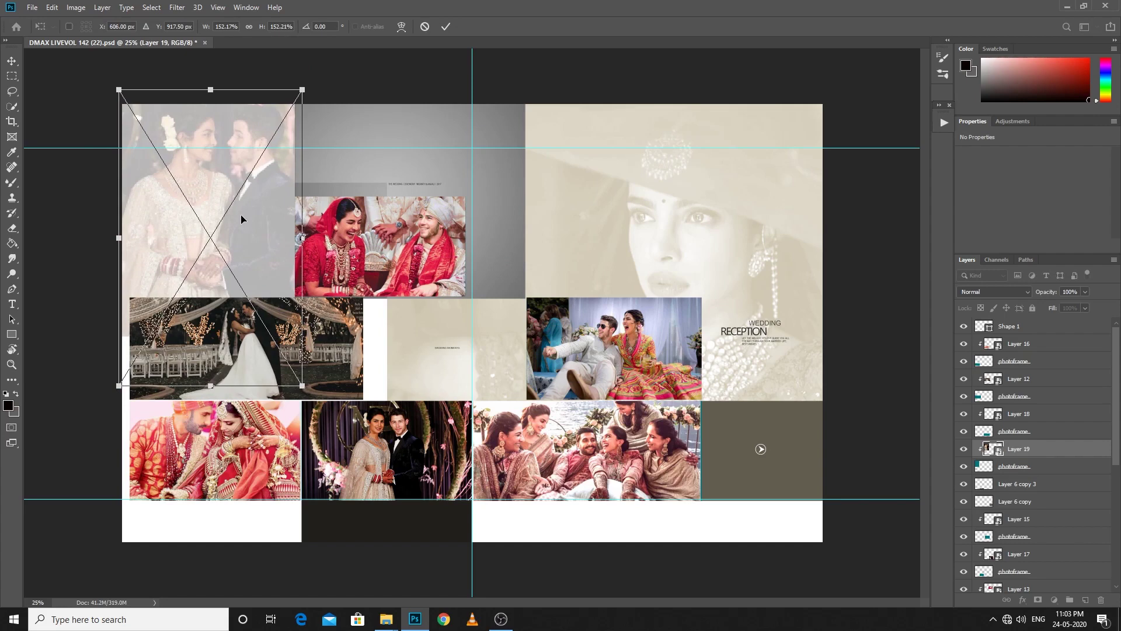
key("shift+Down")
key("shift+Down")
key("shift+Down")
key("shift+Down")
key("shift+Down")
key("shift+Down")
key("Down")
key("Down")
key("Down")
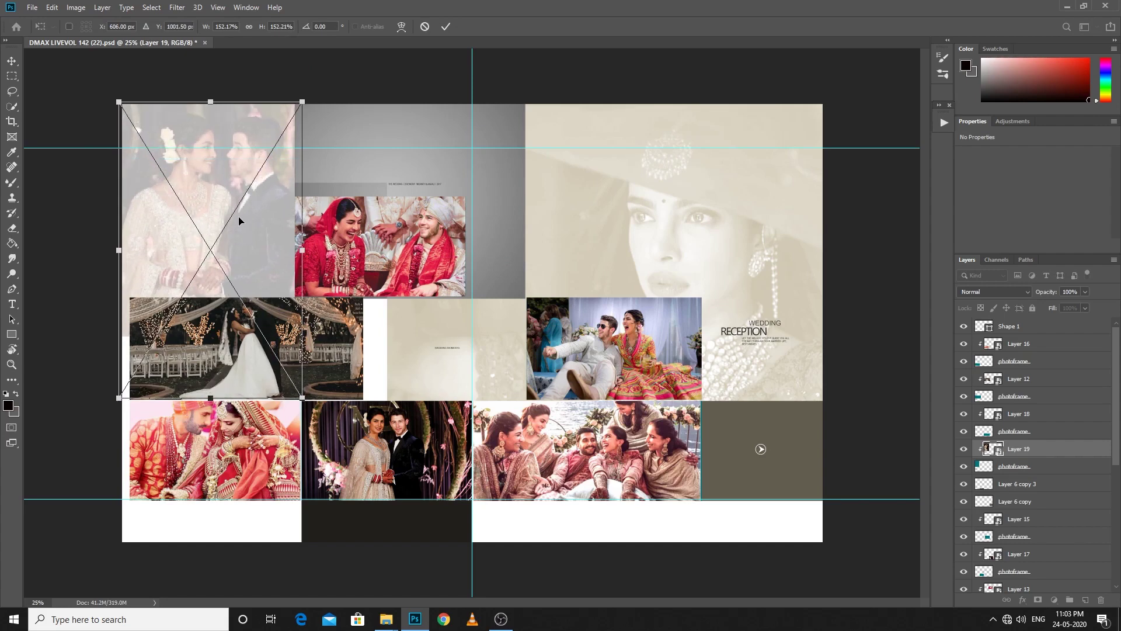
key("Left")
key("Left")
key("Left")
key("Return")
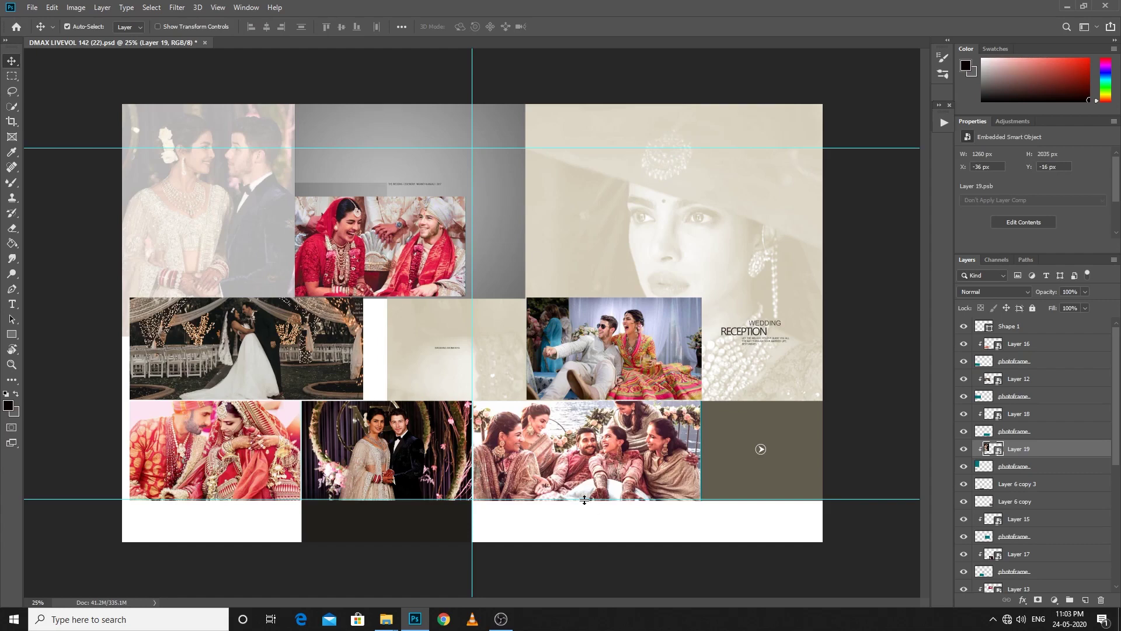
left_click(30, 8)
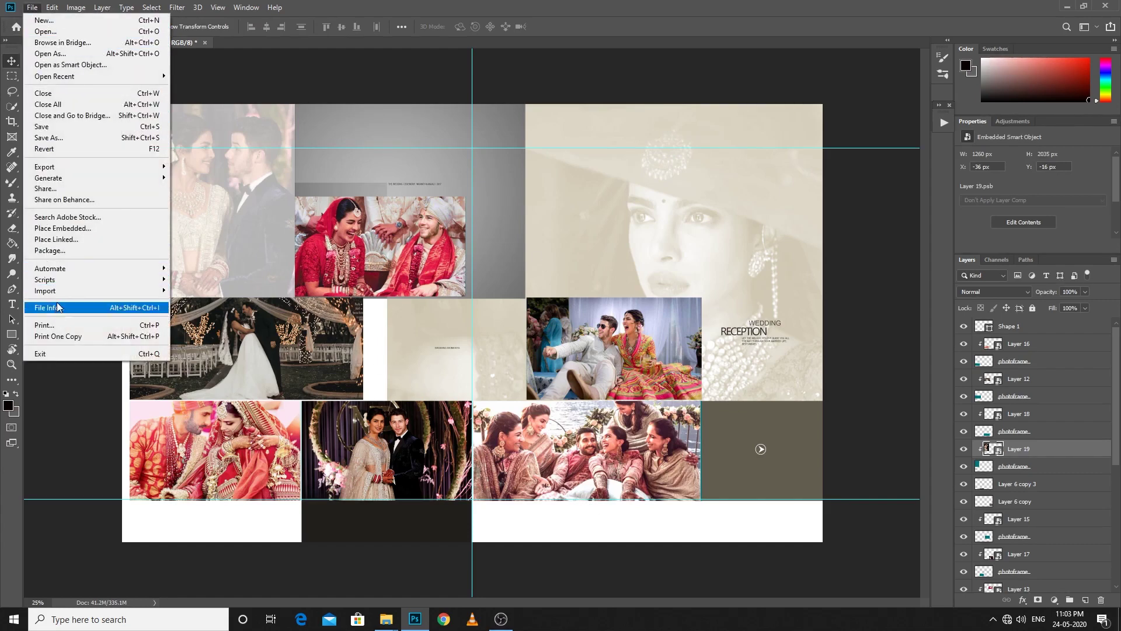
- Create a blank 828×1337 px document and add a text layer containing a phone number
left_click(57, 20)
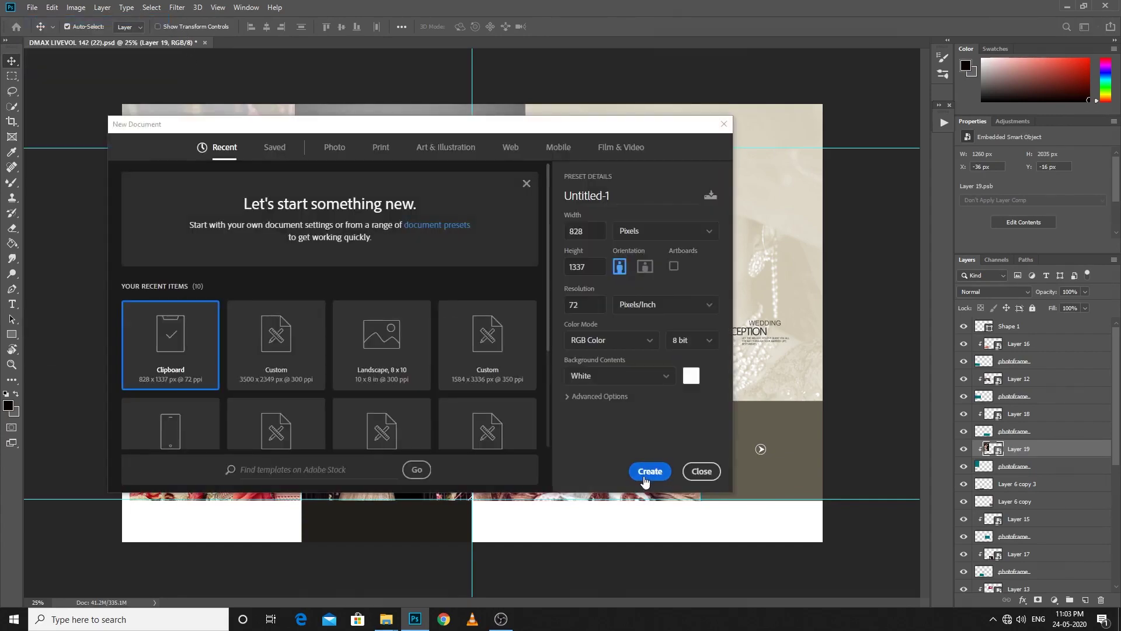
left_click(645, 477)
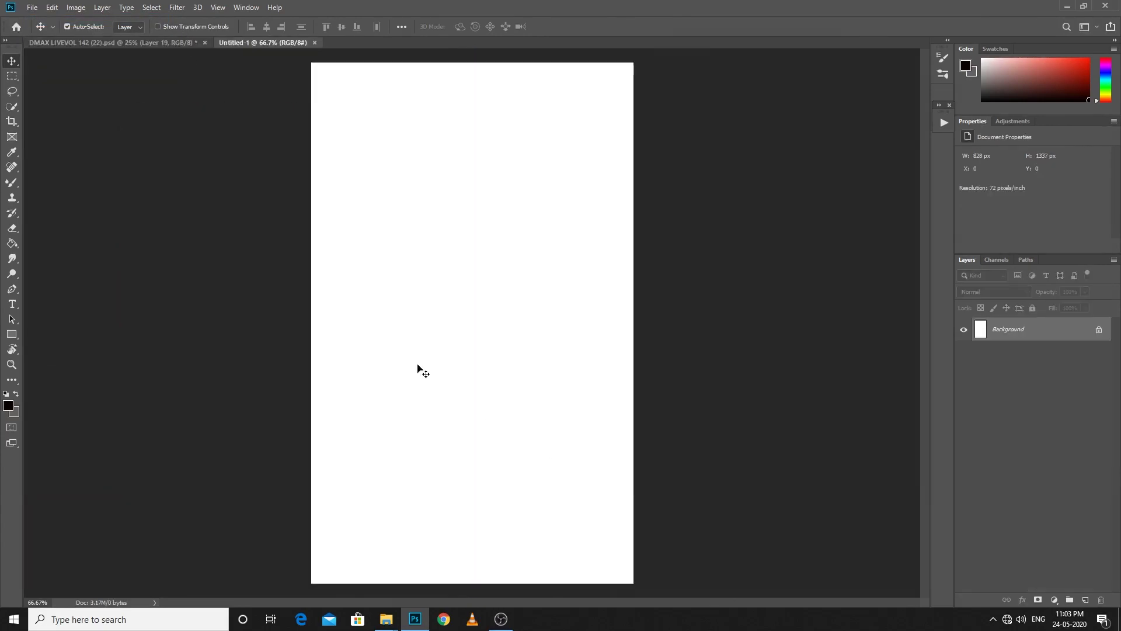
left_click(12, 305)
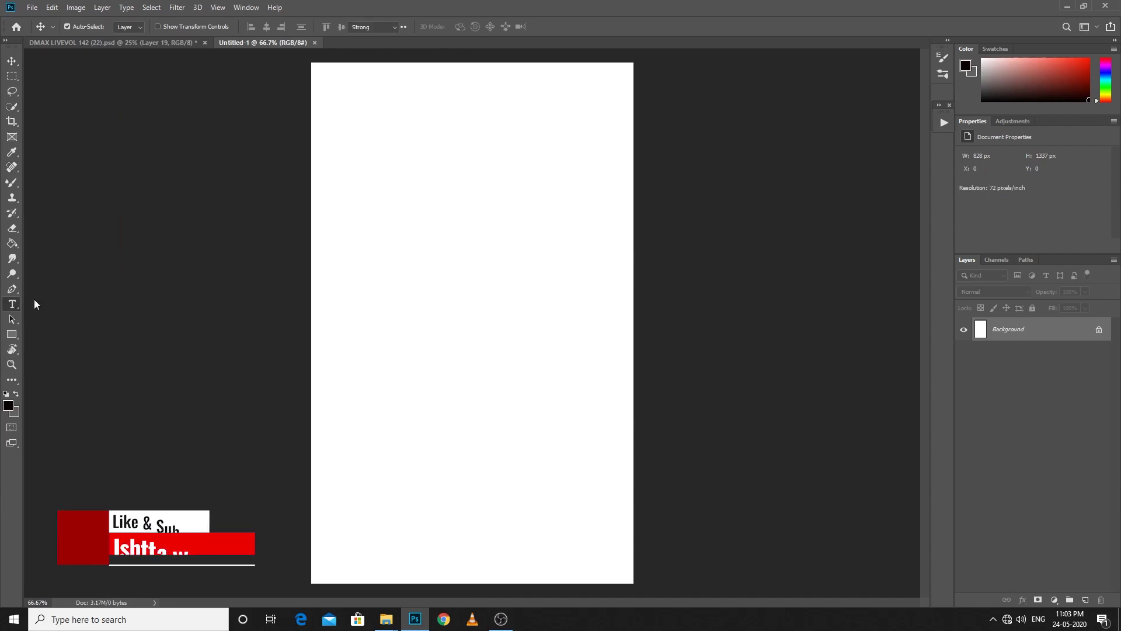
left_click(385, 241)
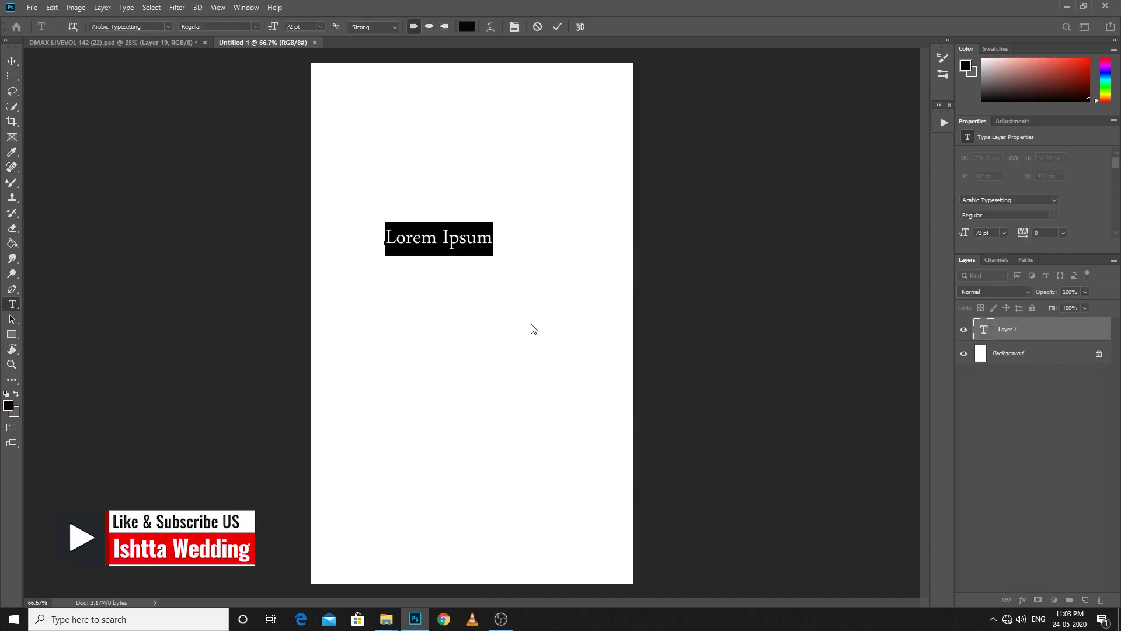
type("90")
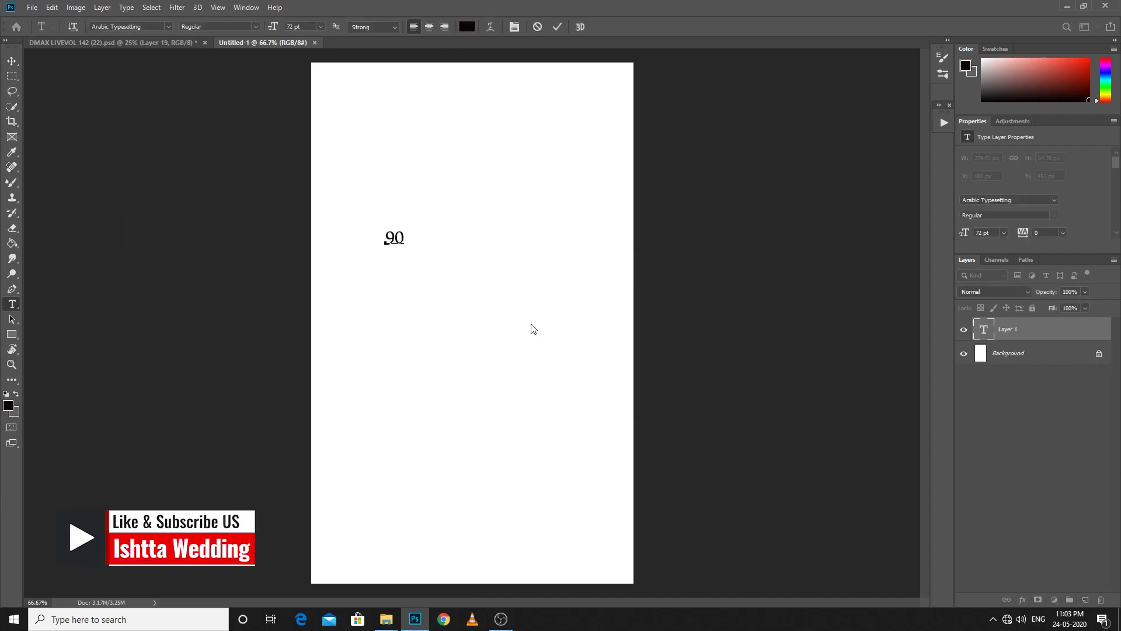
type("444436")
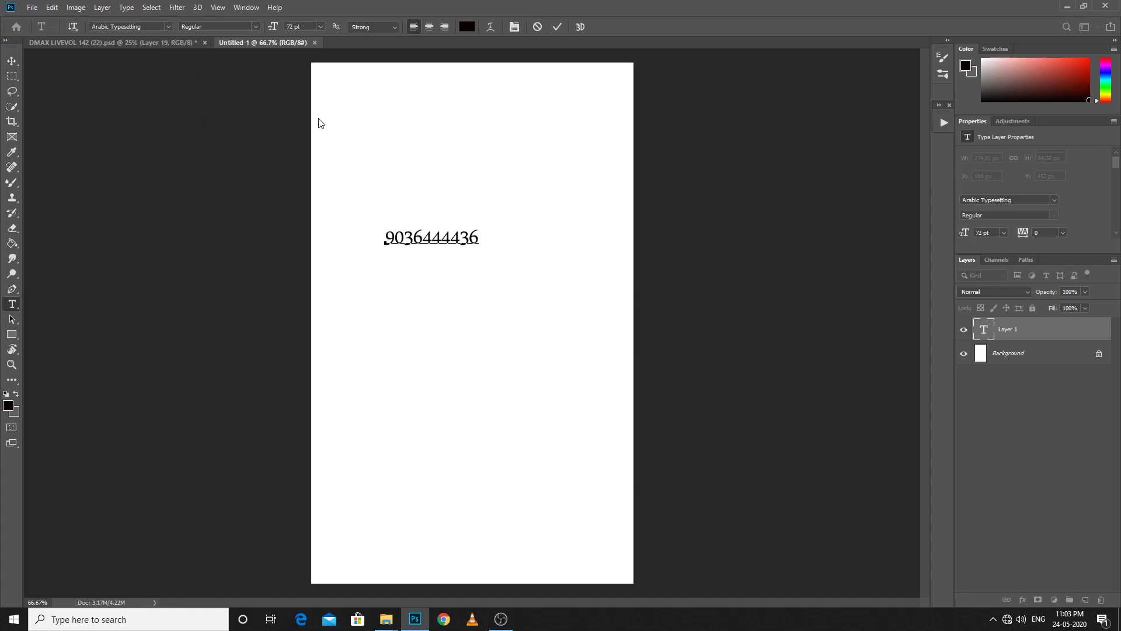
left_click(11, 61)
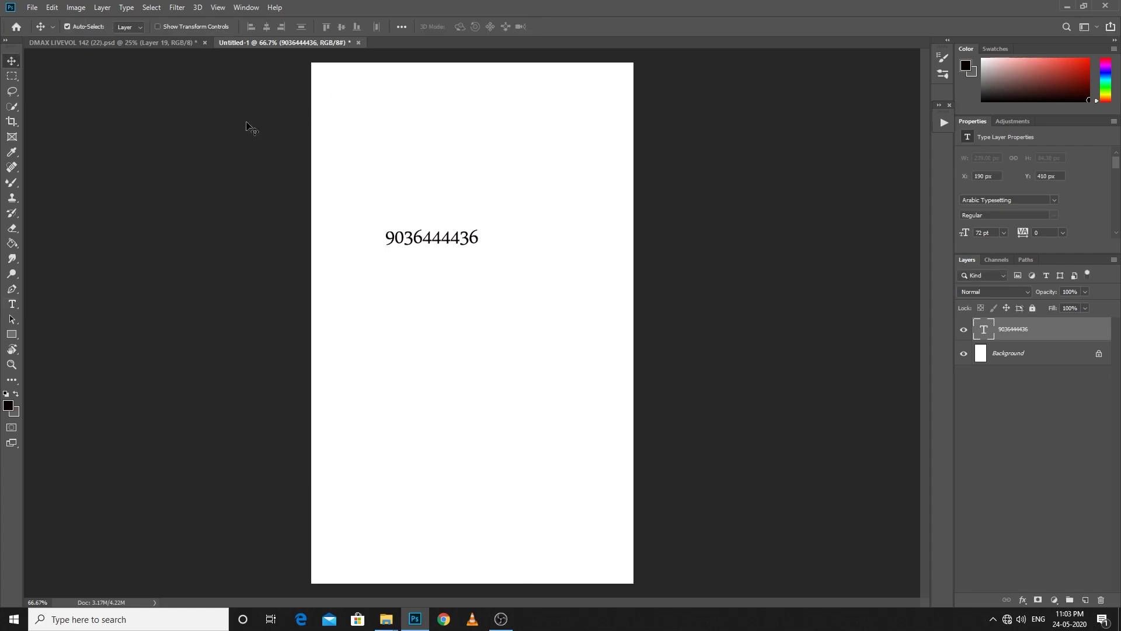
left_click(358, 43)
- Discard the untitled phone-number document without saving
left_click(553, 230)
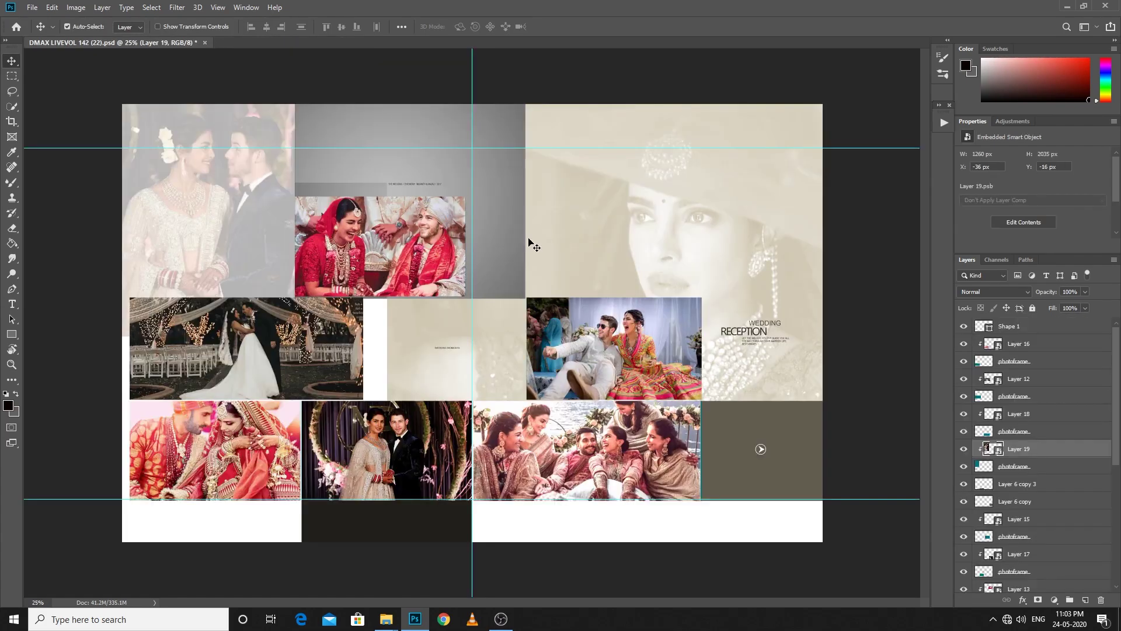